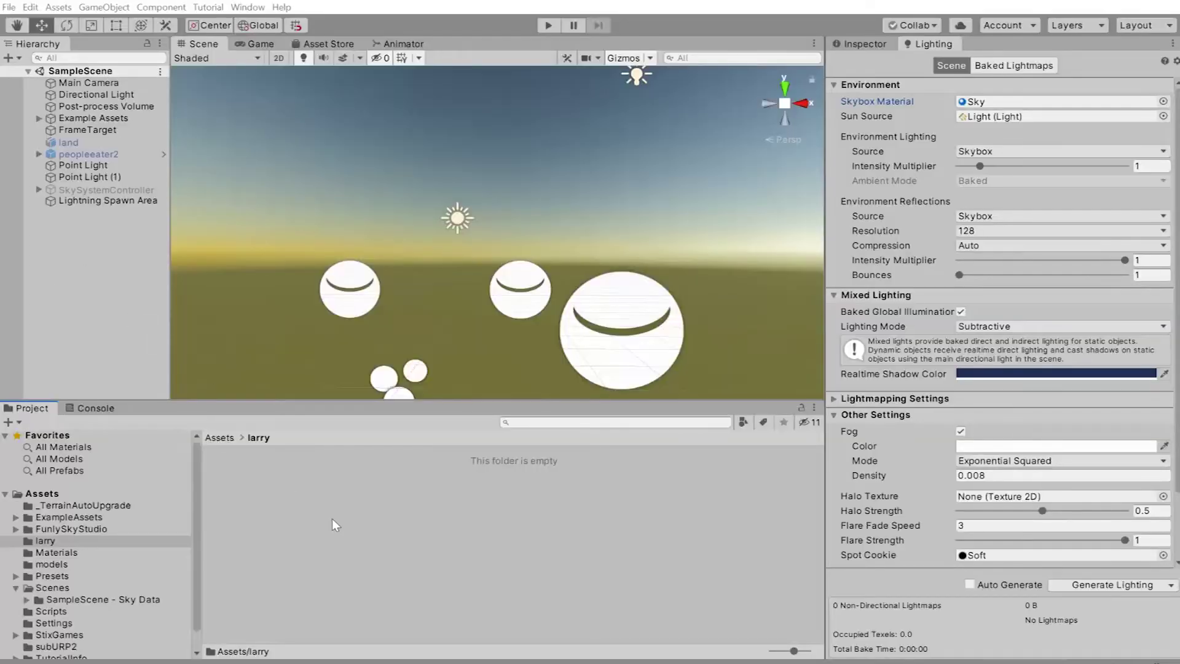
# Import larry.fbx into the Assets/larry folder and drag the model into the scene.
pyautogui.rightClick(334, 519)
pyautogui.moveTo(369, 523)
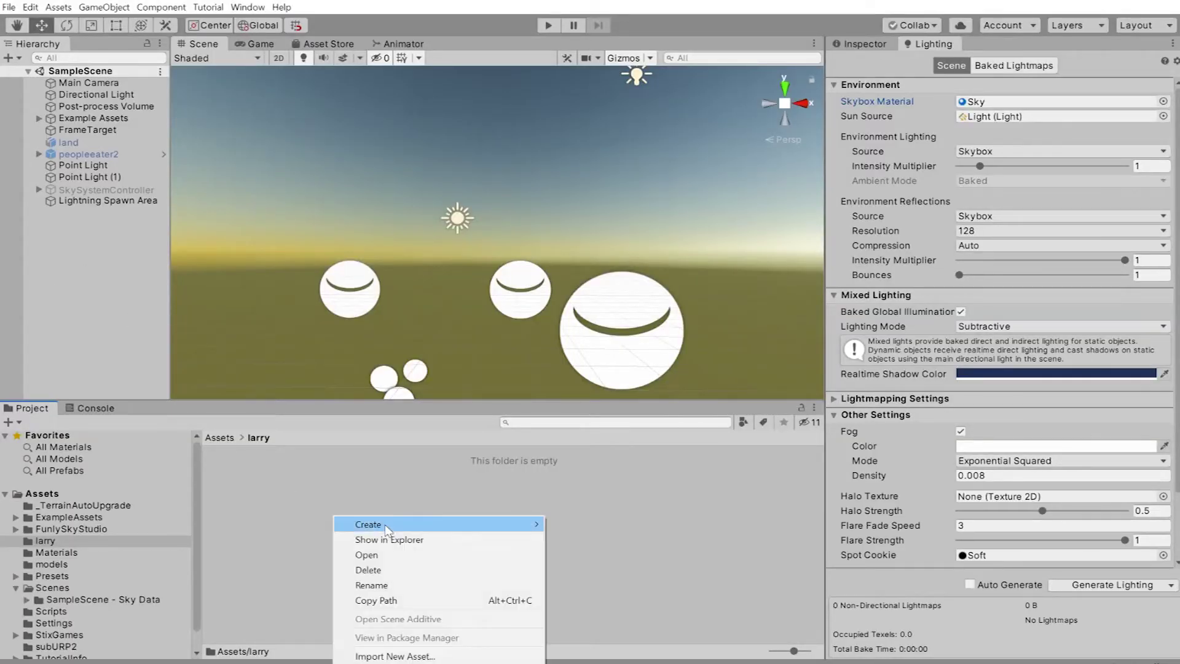
pyautogui.click(298, 492)
pyautogui.rightClick(331, 496)
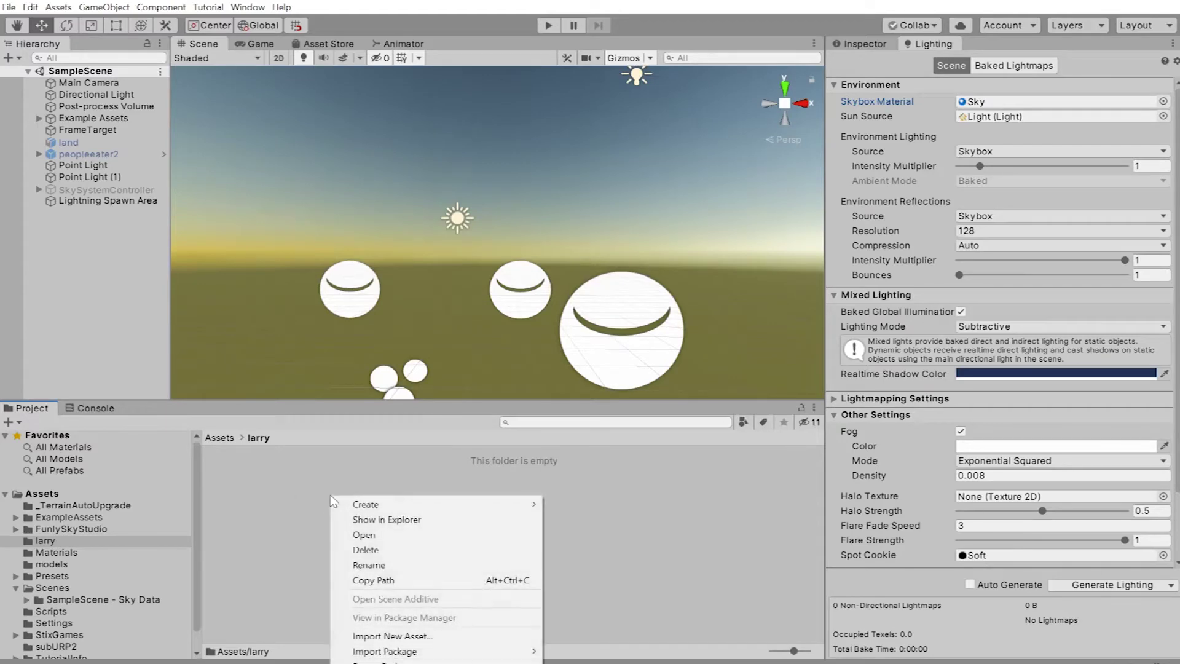
pyautogui.click(400, 636)
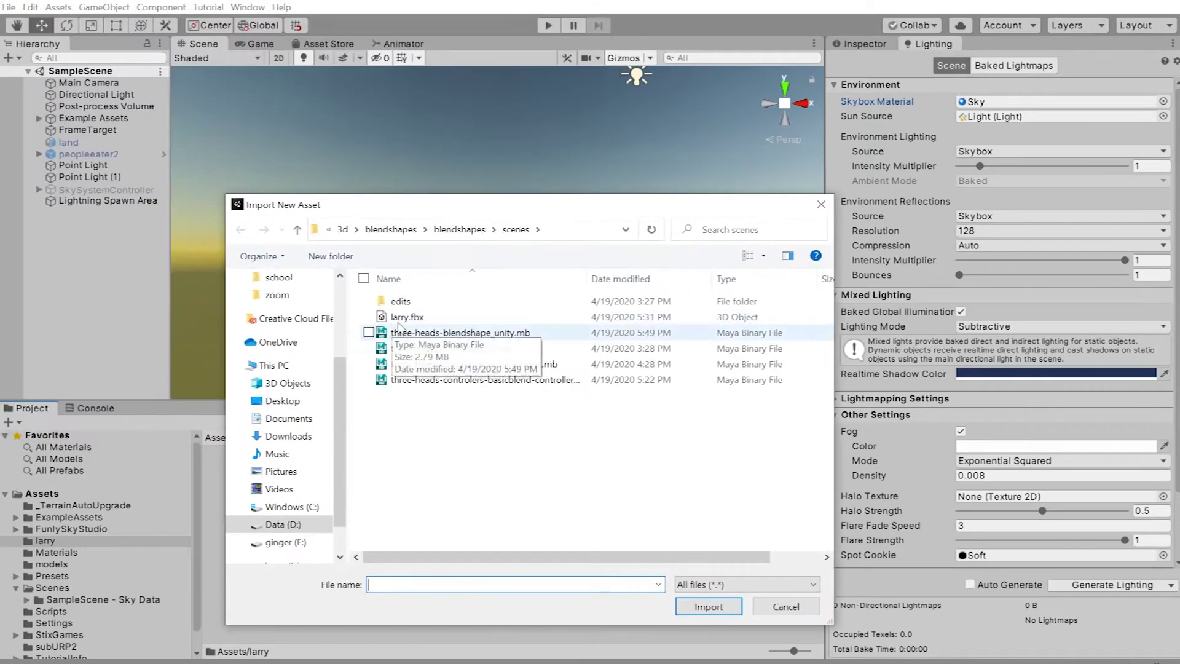
pyautogui.doubleClick(398, 317)
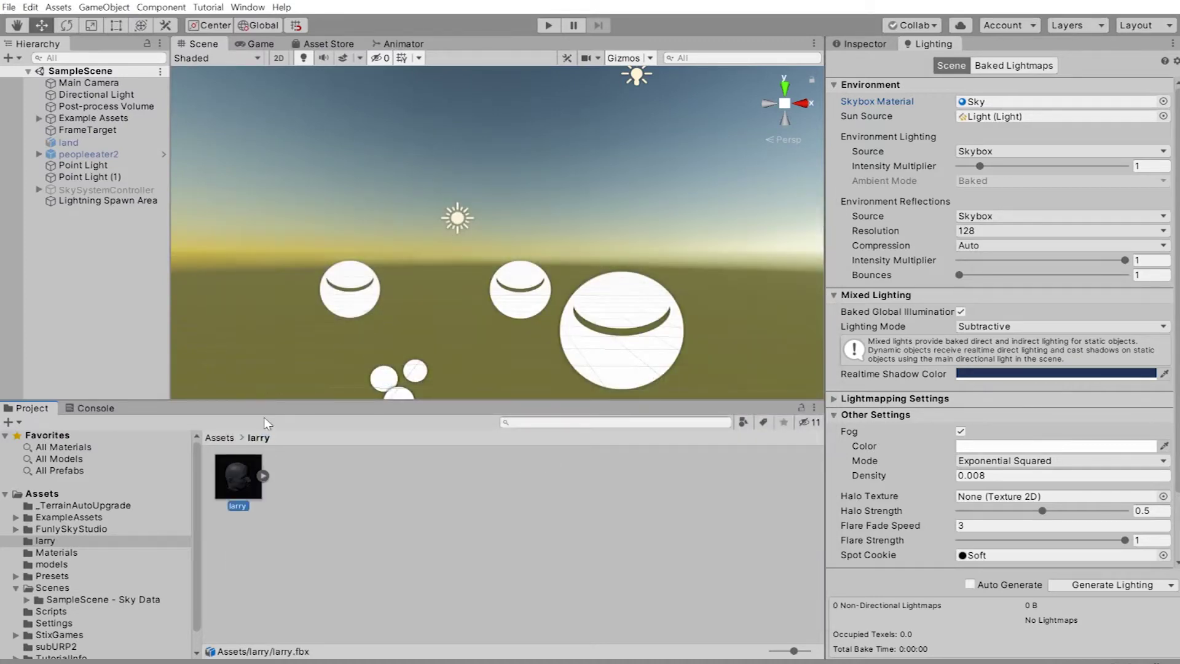
pyautogui.moveTo(236, 487); pyautogui.dragTo(69, 303)
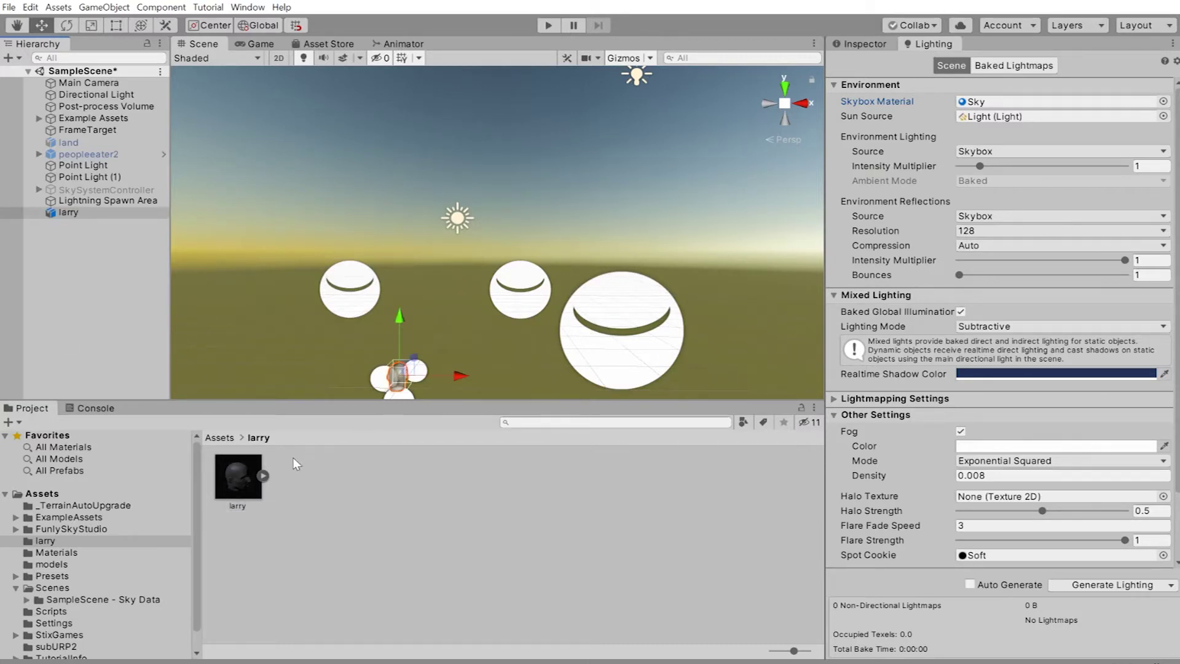
# Set the larry model's Model-tab Scale Factor to 20 and apply the reimport.
pyautogui.click(237, 473)
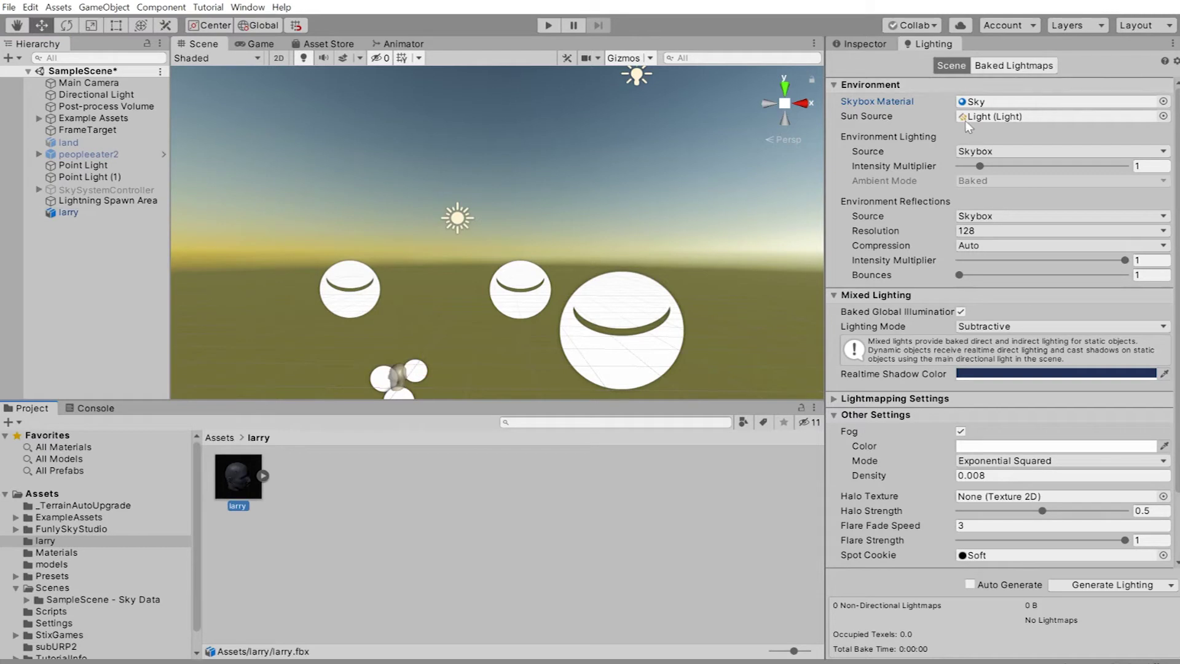
pyautogui.click(868, 45)
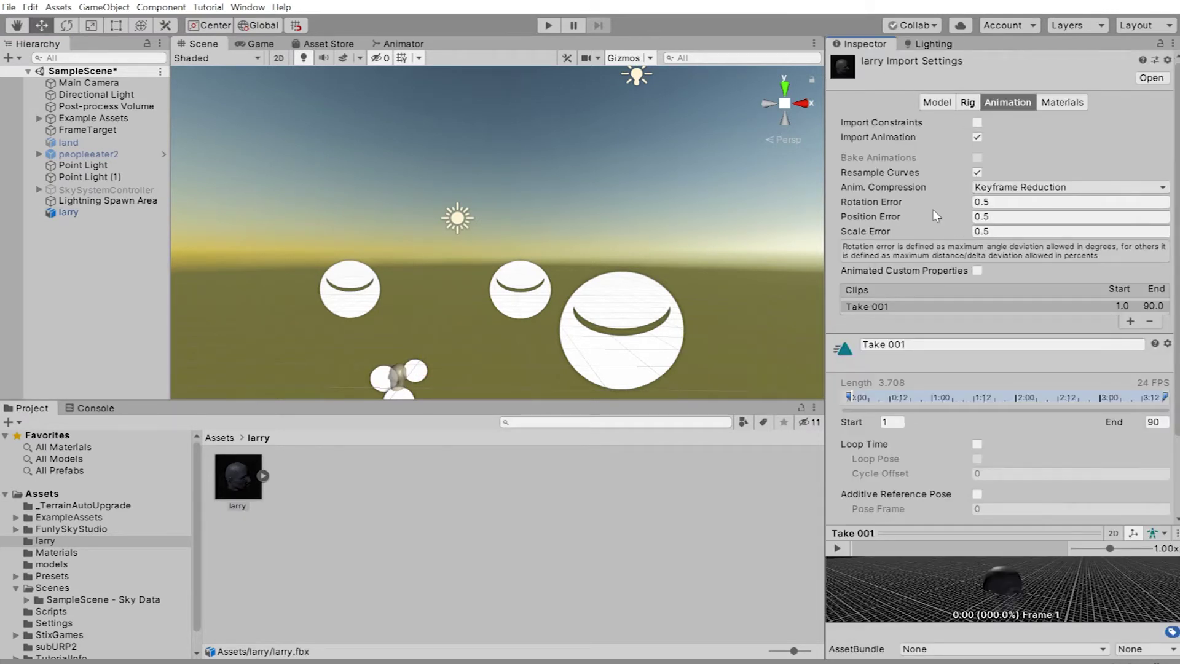
pyautogui.click(938, 102)
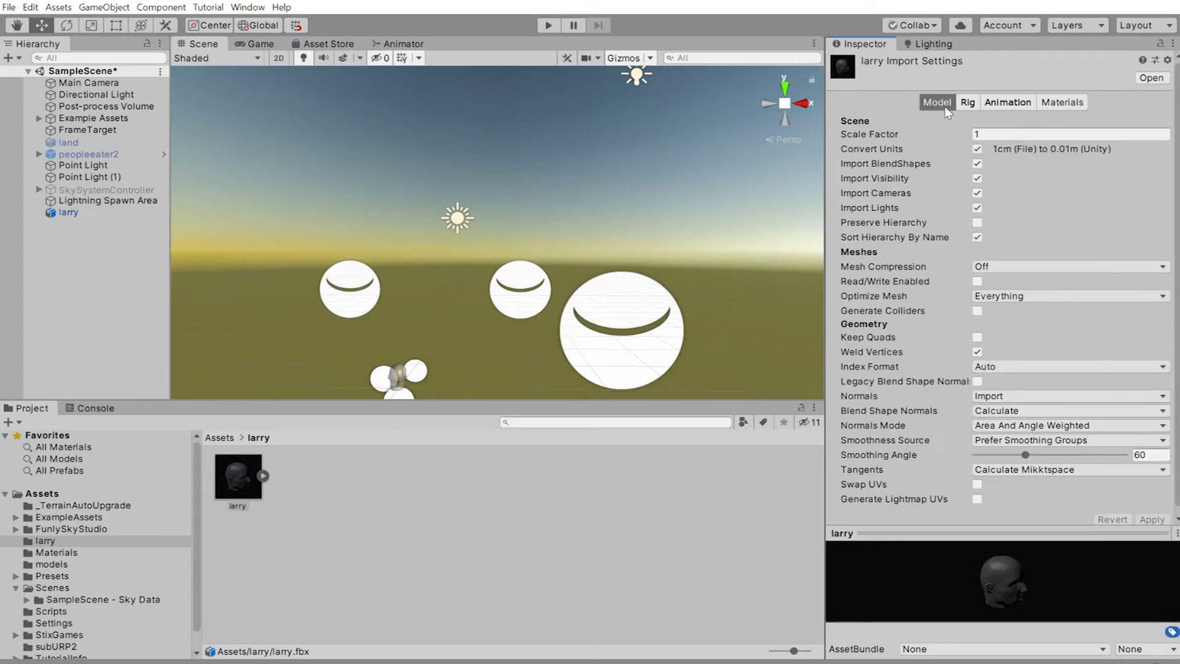
pyautogui.click(975, 135)
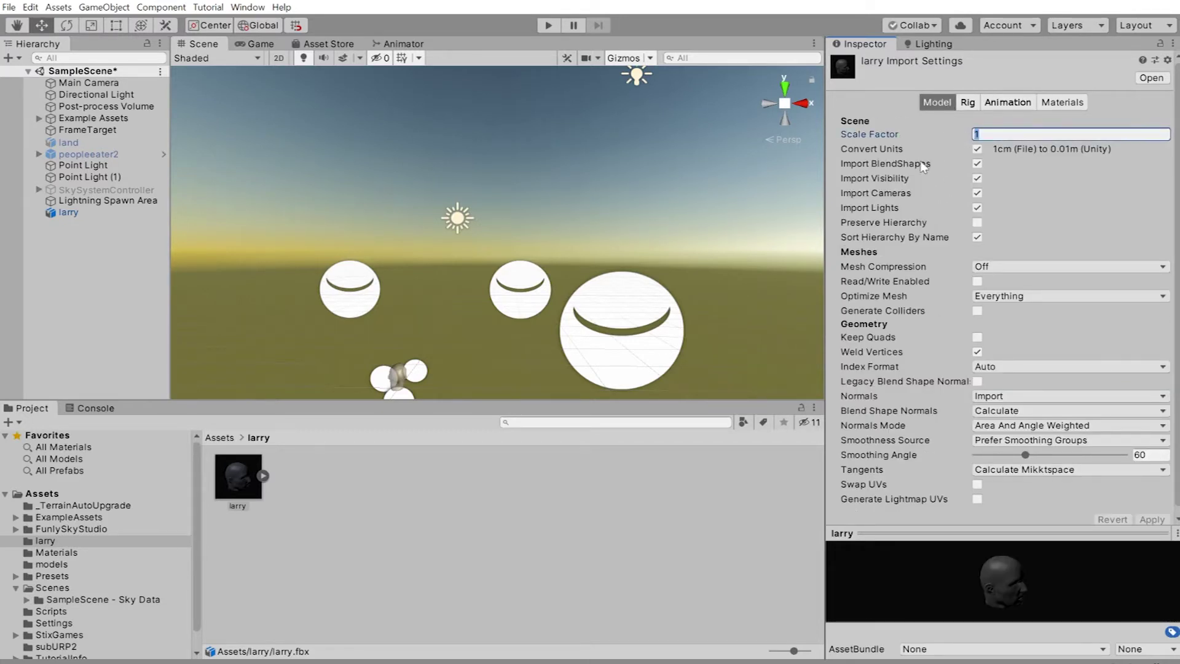
pyautogui.write('20')
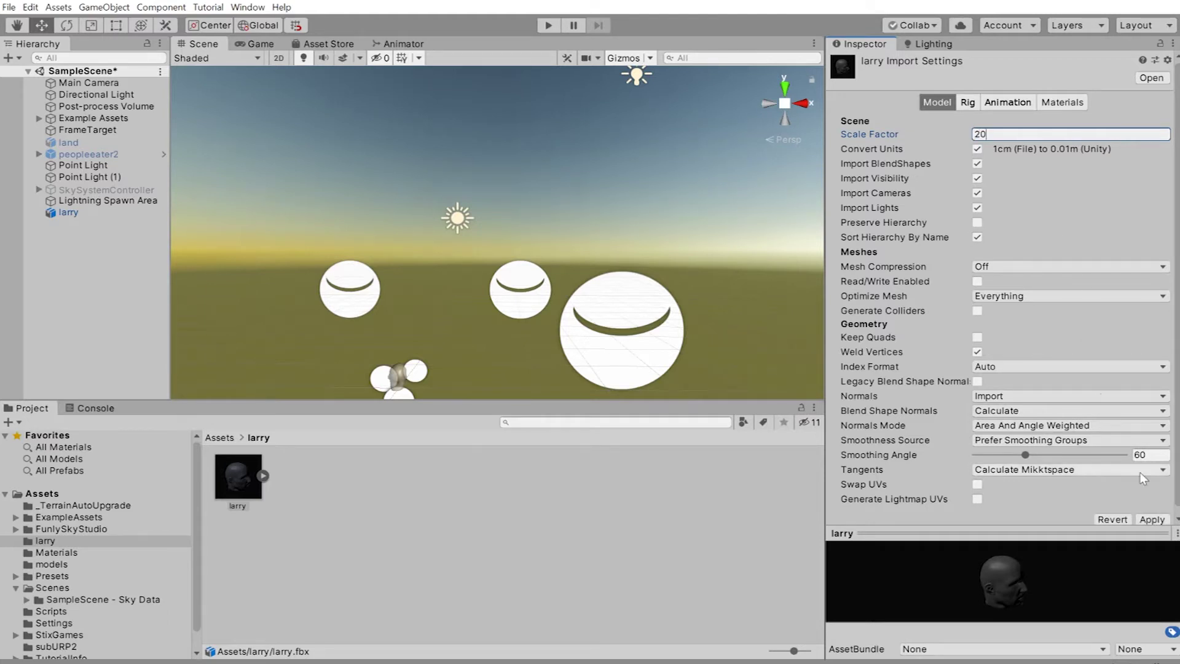
pyautogui.click(1151, 521)
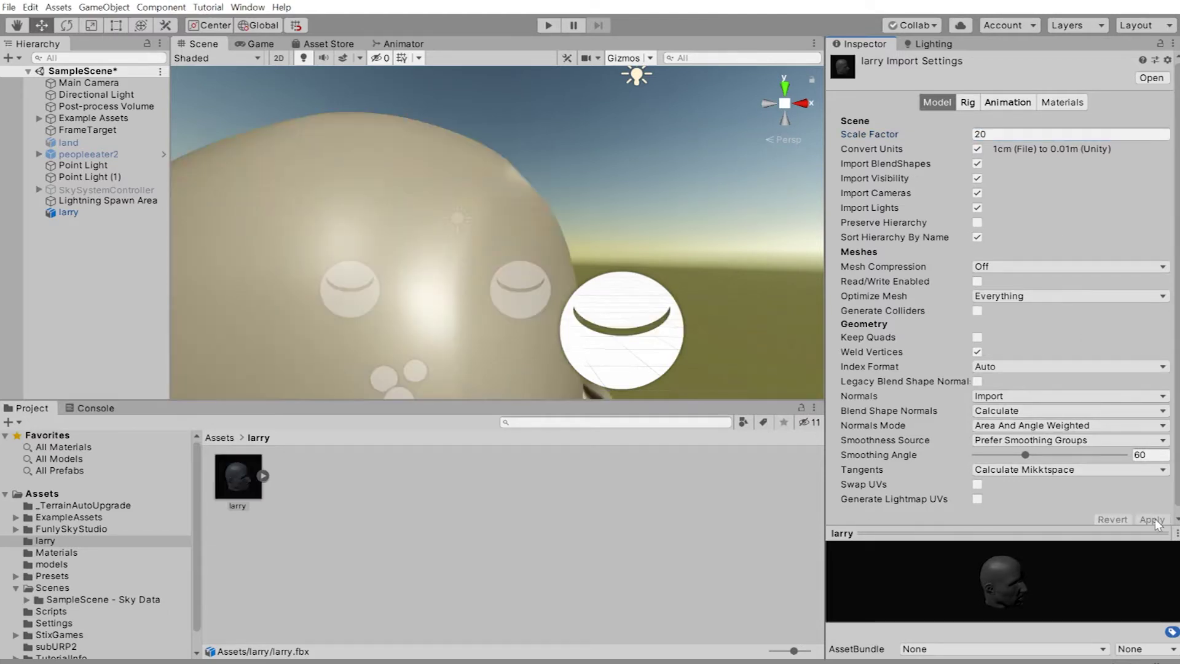
pyautogui.scroll(-3, 468, 242)
pyautogui.scroll(-3, 469, 251)
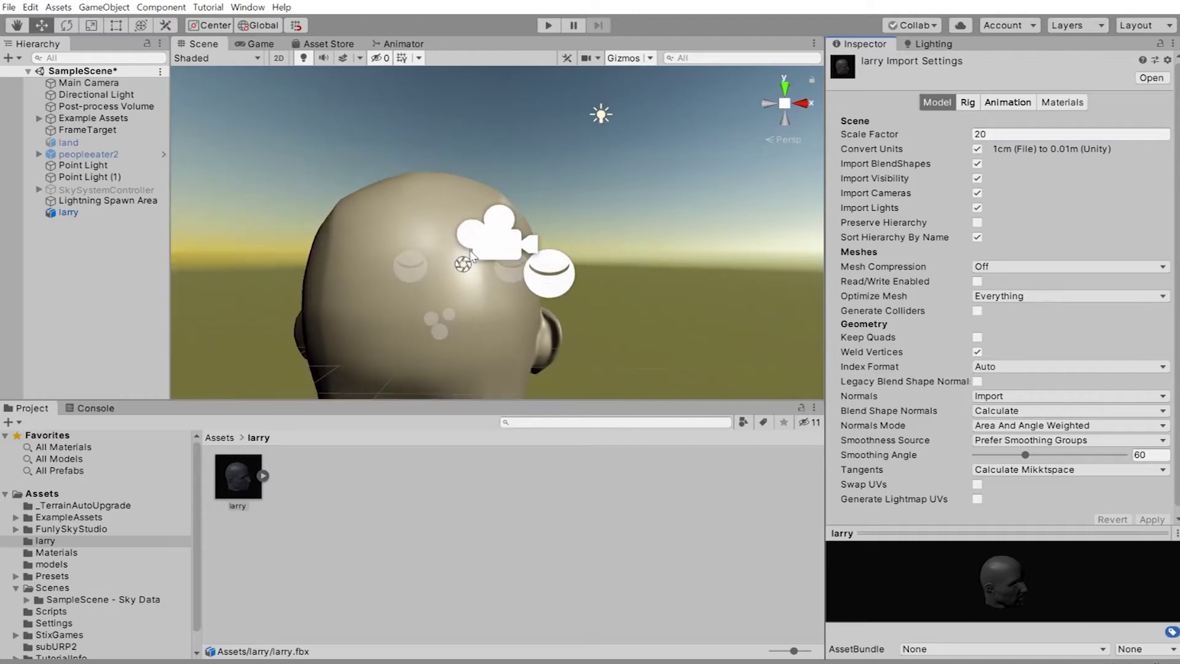
pyautogui.scroll(-2, 465, 270)
# Move the larry head back along Z and rotate it about Y to face the viewer.
pyautogui.click(444, 291)
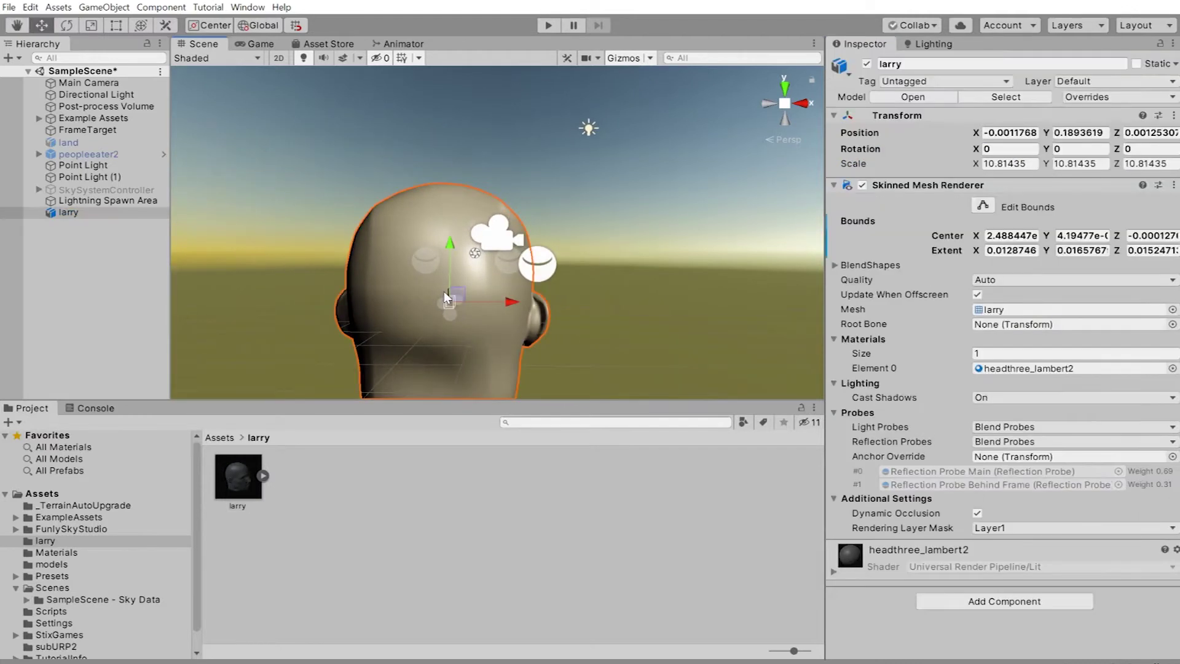
pyautogui.moveTo(459, 298); pyautogui.dragTo(504, 227)
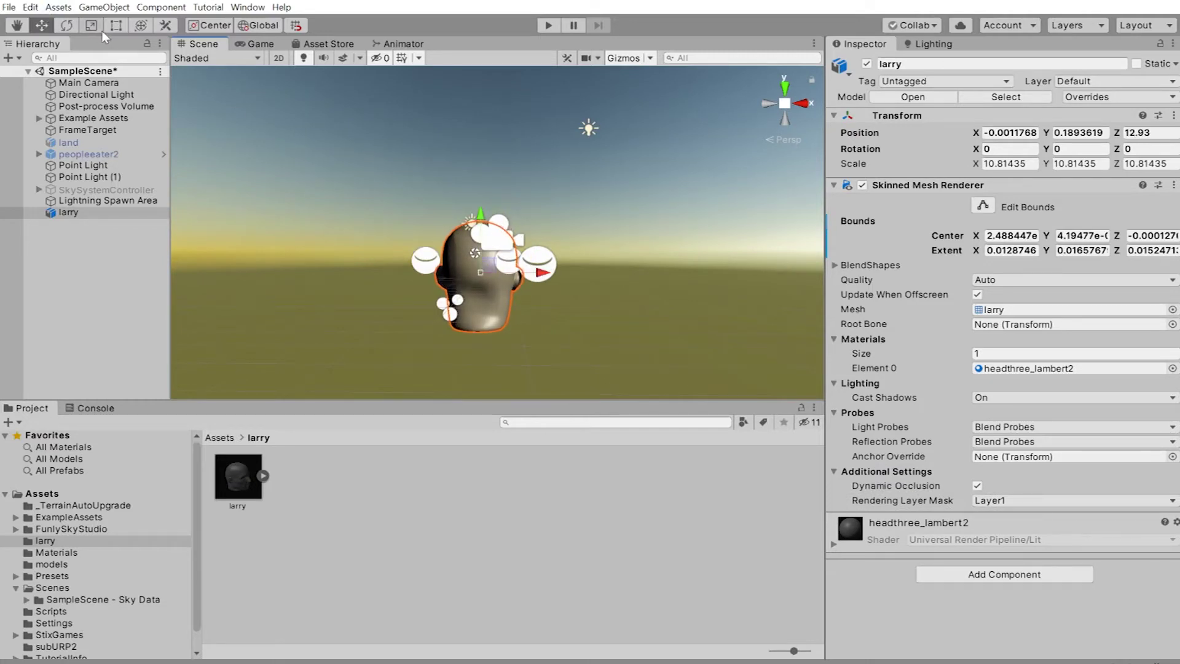
pyautogui.click(67, 25)
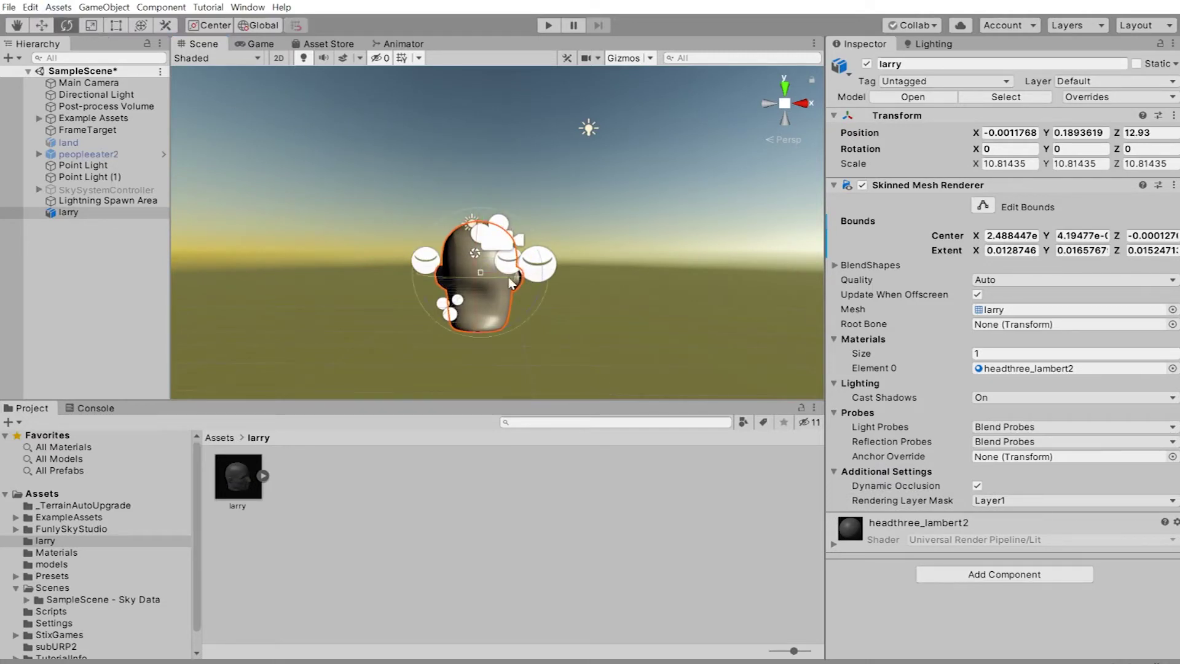
pyautogui.moveTo(512, 279)
pyautogui.mouseDown()
pyautogui.moveTo(436, 286)
pyautogui.moveTo(475, 276)
pyautogui.moveTo(422, 276)
pyautogui.mouseUp()
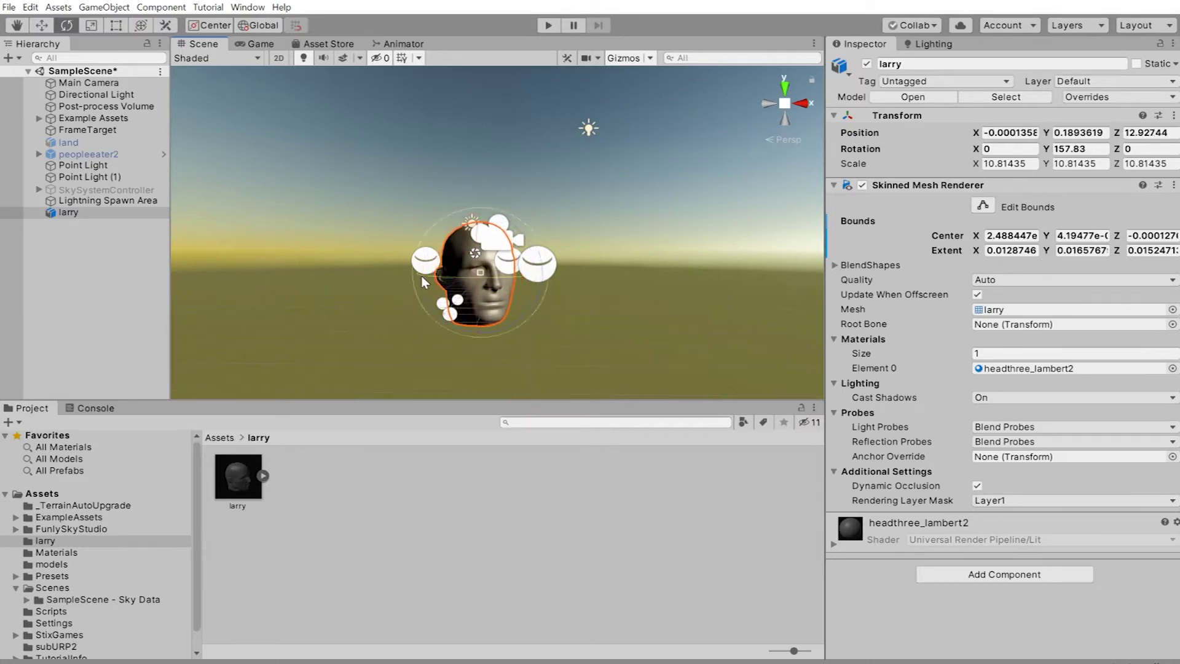
pyautogui.scroll(2, 447, 276)
pyautogui.scroll(2, 448, 276)
pyautogui.scroll(3, 447, 276)
pyautogui.scroll(2, 447, 276)
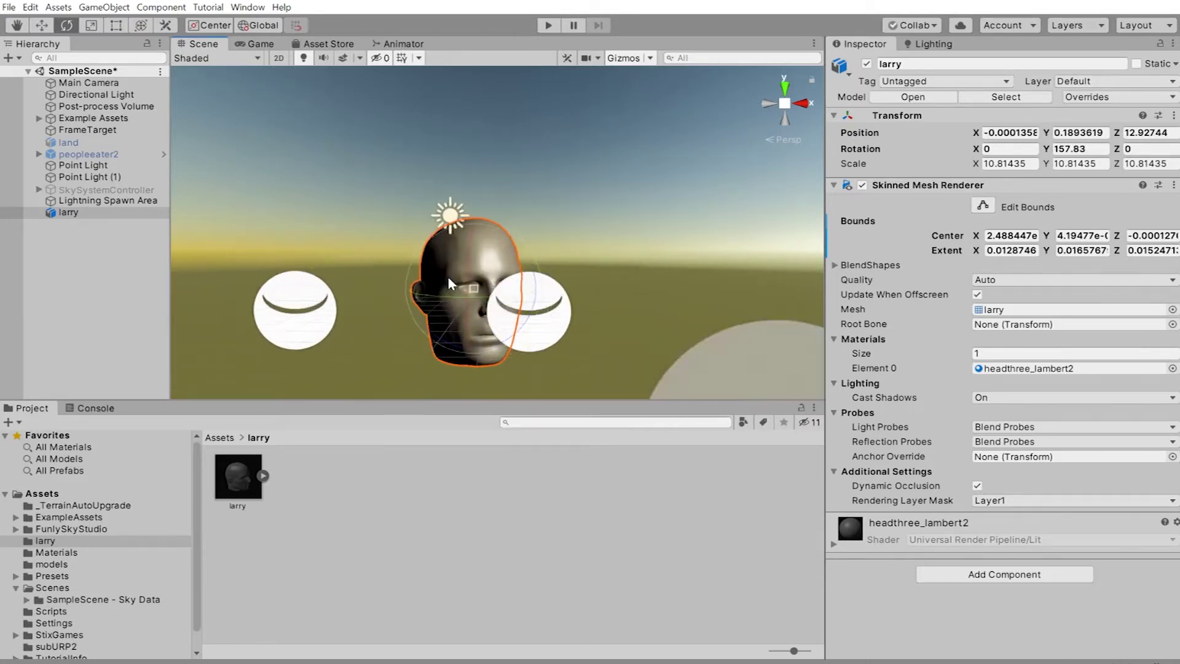
pyautogui.scroll(1, 447, 276)
pyautogui.moveTo(448, 276)
pyautogui.mouseDown(button='middle')
pyautogui.moveTo(468, 216)
pyautogui.moveTo(486, 228)
pyautogui.mouseUp(button='middle')
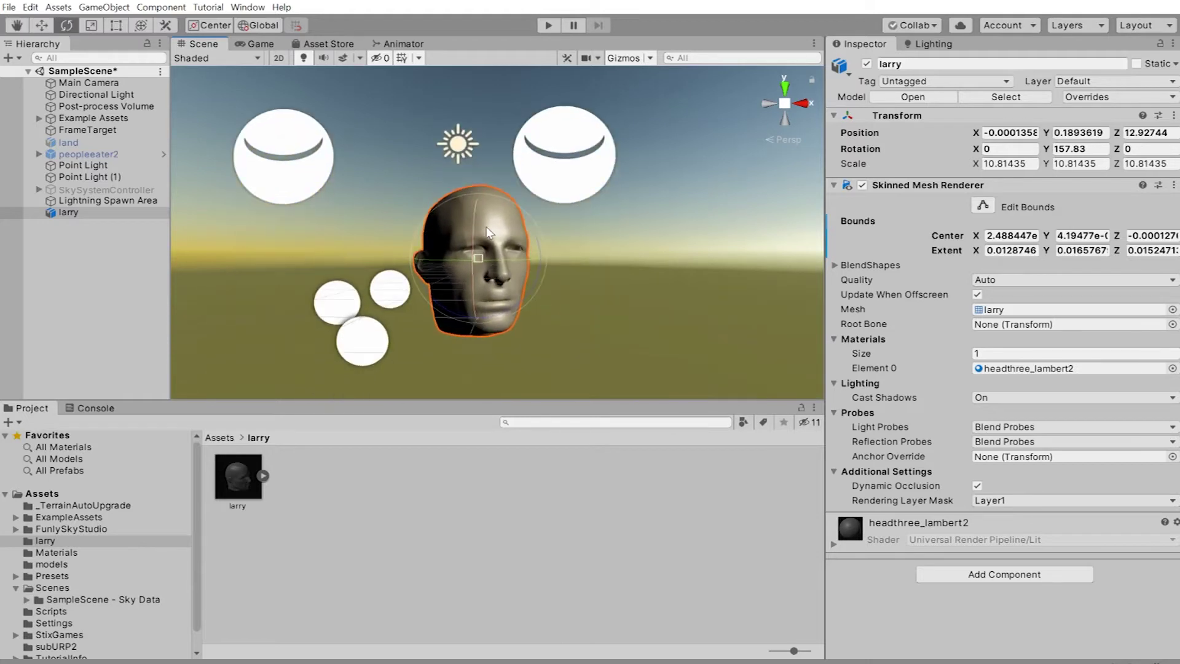
pyautogui.scroll(2, 486, 226)
pyautogui.scroll(1, 486, 226)
# Create a material named larrymat in the larry folder and apply it to the head.
pyautogui.rightClick(360, 513)
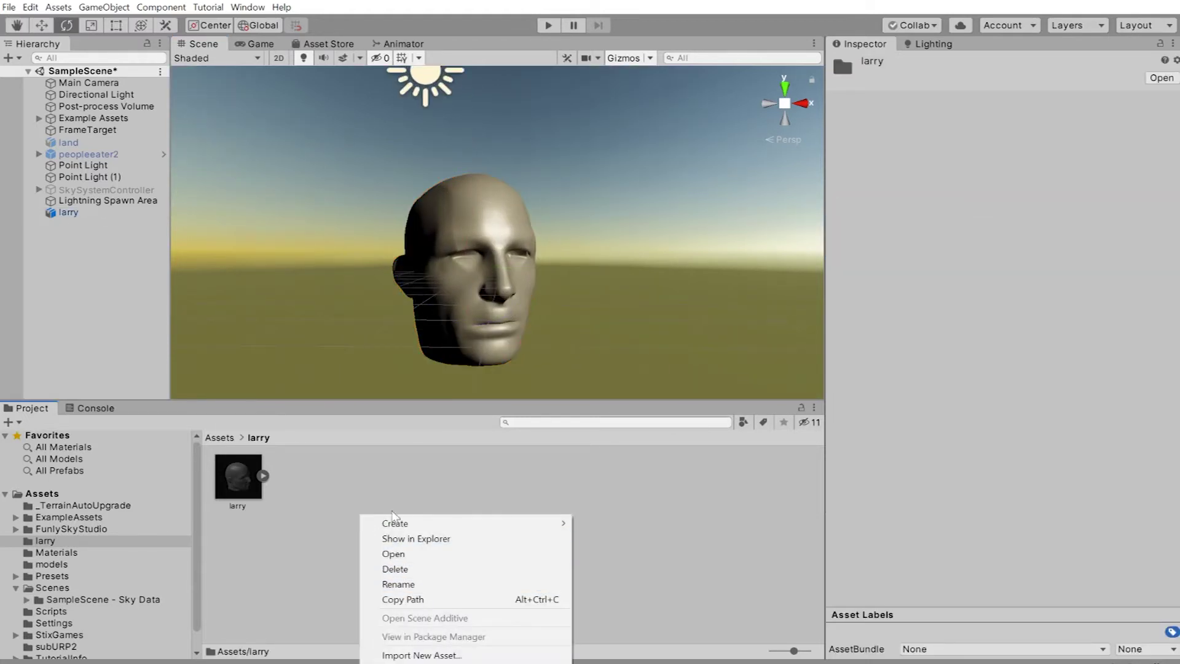
pyautogui.moveTo(461, 522)
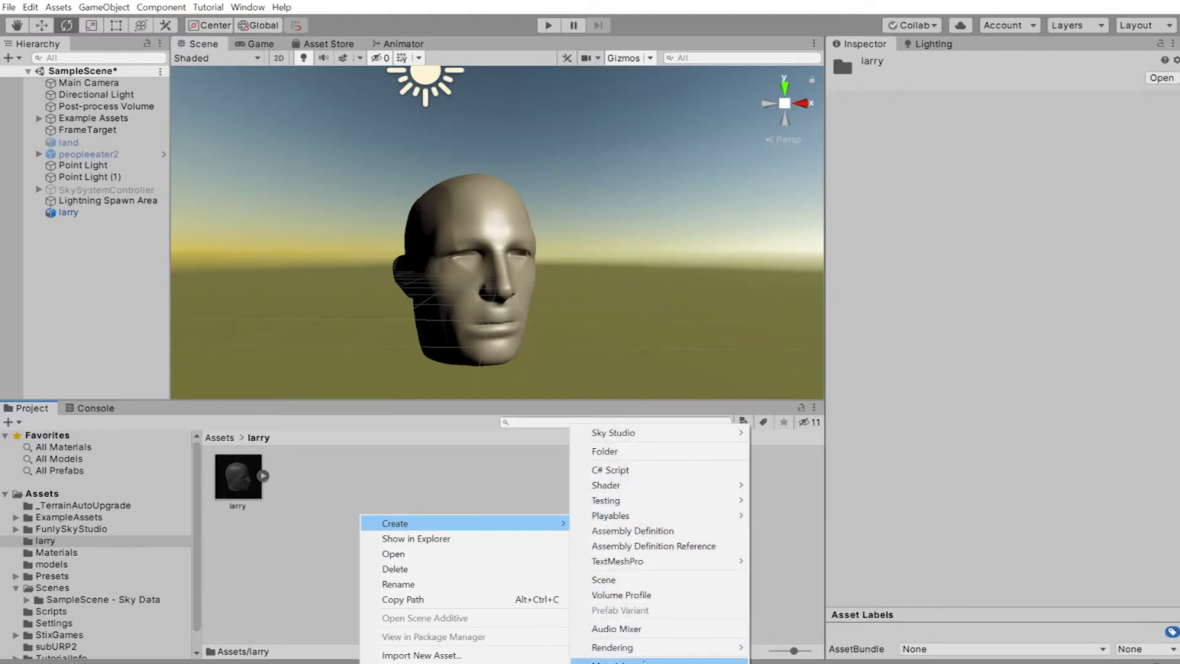
pyautogui.click(637, 660)
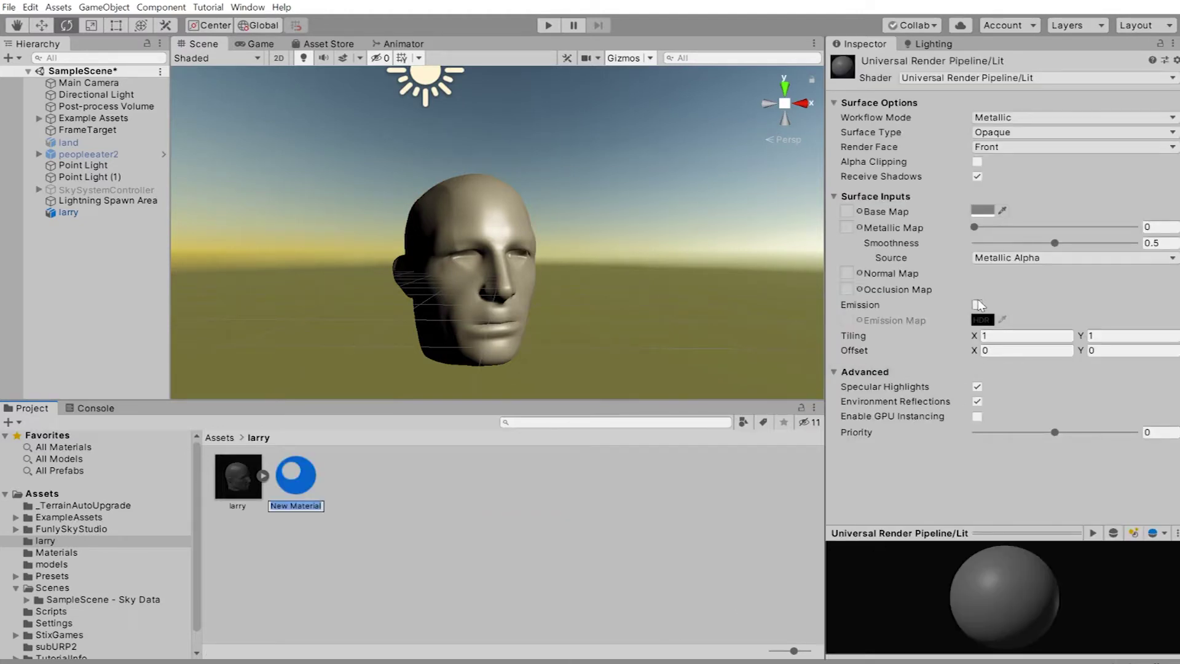
pyautogui.write('larry')
pyautogui.write('mat')
pyautogui.press('Return')
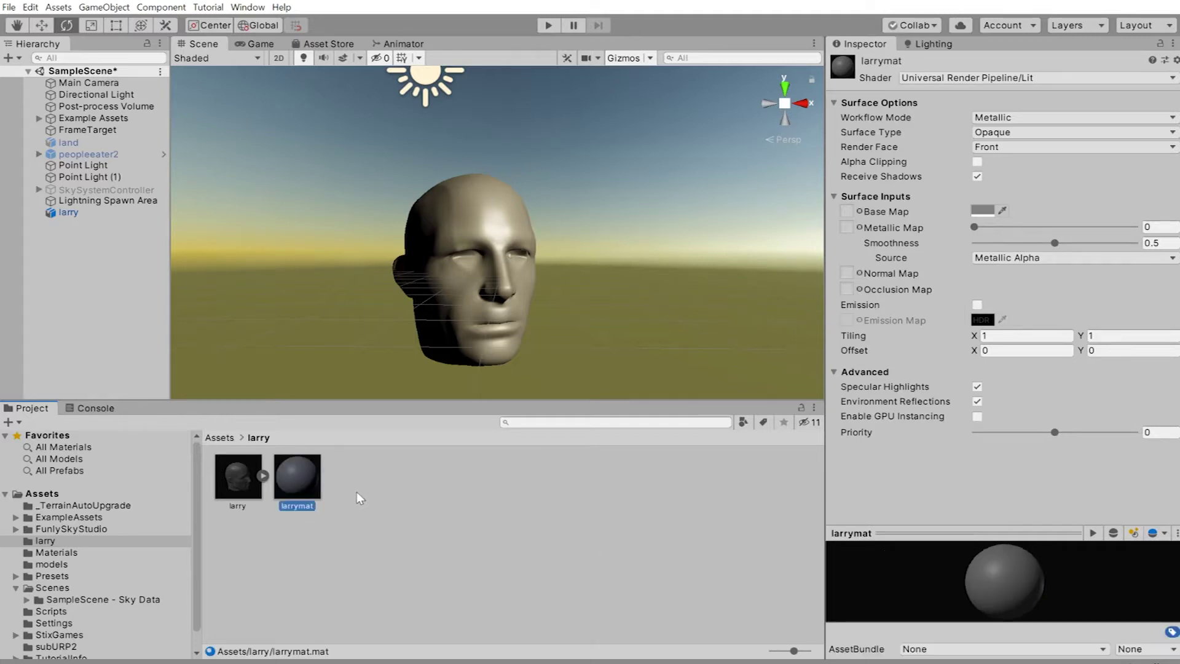
pyautogui.moveTo(299, 480); pyautogui.dragTo(468, 264)
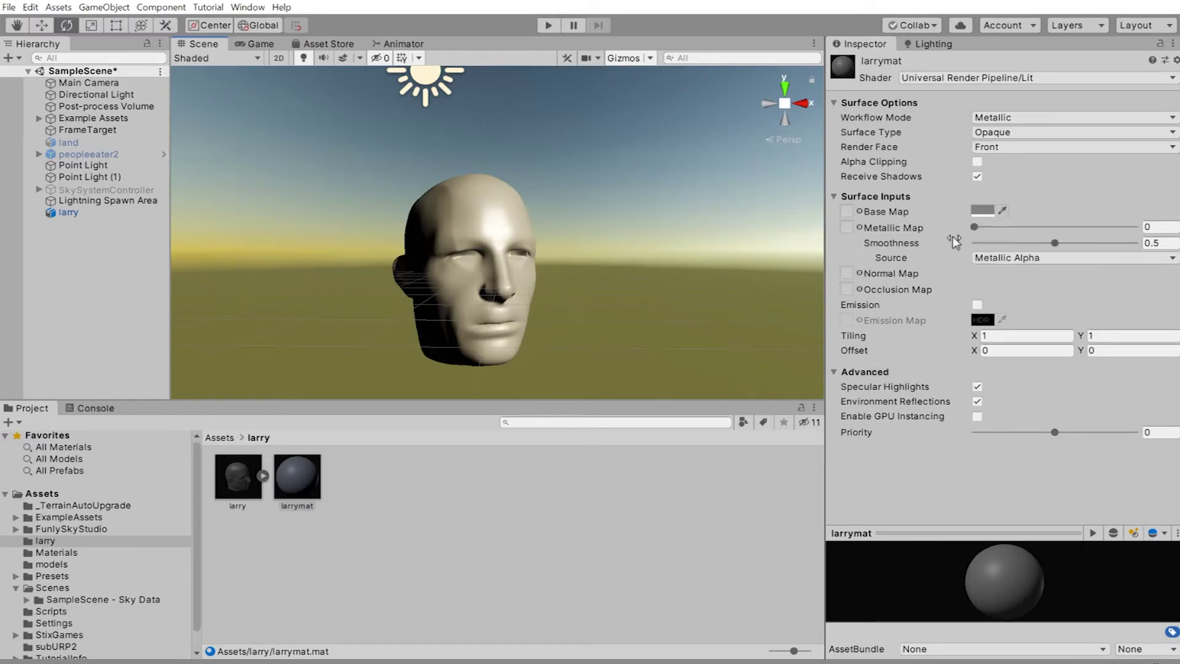
# Set the larrymat Base Map colour to pink.
pyautogui.click(986, 214)
pyautogui.click(378, 568)
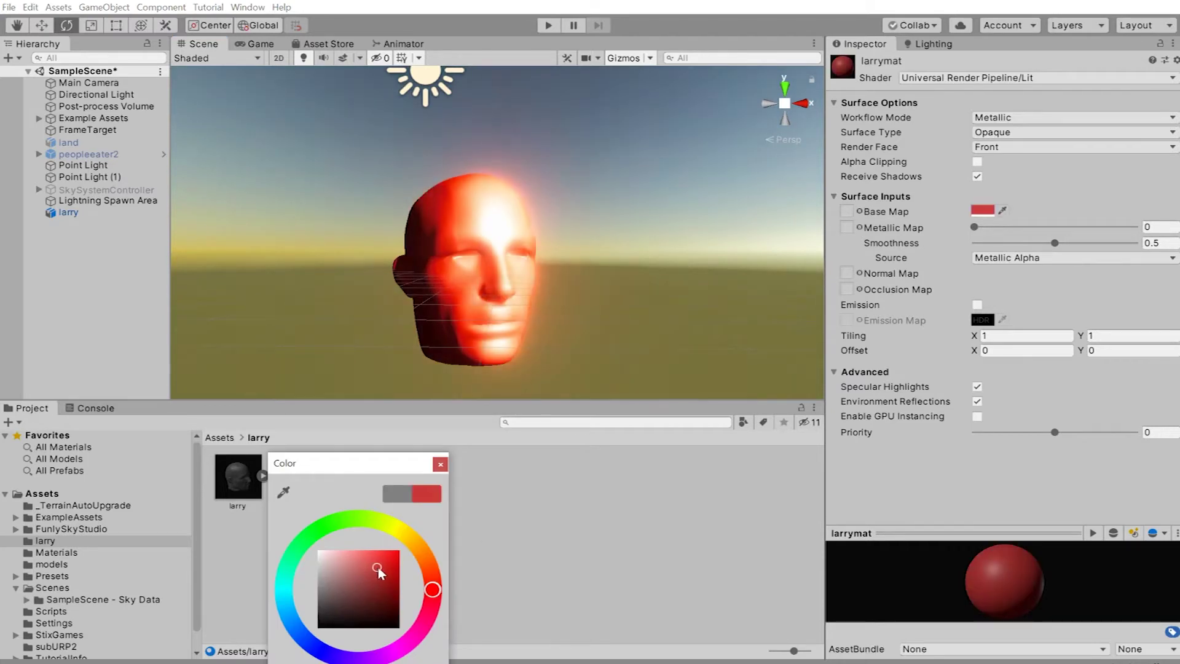
pyautogui.moveTo(427, 598)
pyautogui.mouseDown()
pyautogui.moveTo(347, 536)
pyautogui.moveTo(425, 619)
pyautogui.moveTo(371, 658)
pyautogui.moveTo(395, 654)
pyautogui.moveTo(382, 657)
pyautogui.mouseUp()
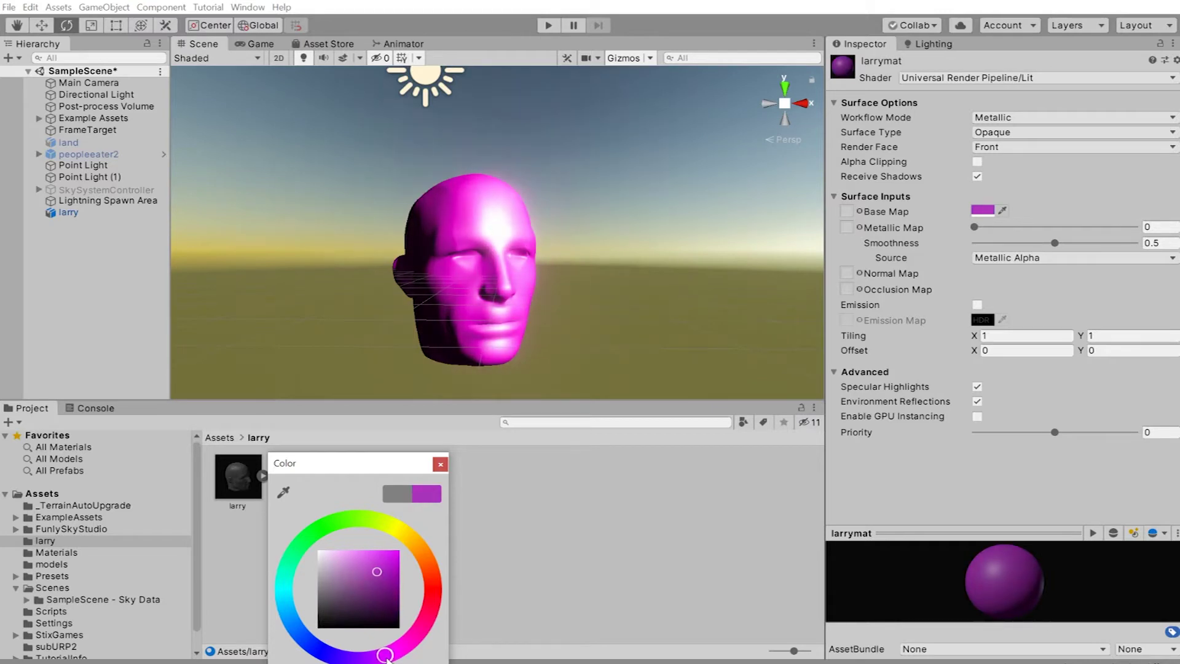
pyautogui.click(503, 619)
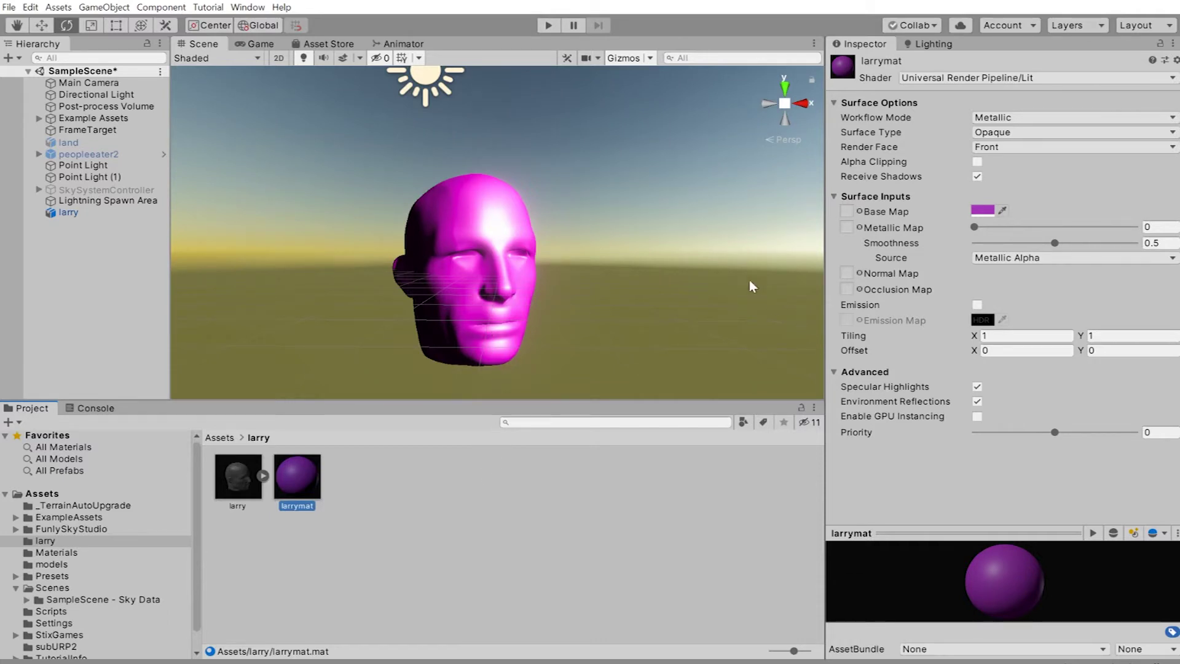
# Expand the head's Skinned Mesh Renderer BlendShapes and drag larrysad up to 100.
pyautogui.click(68, 212)
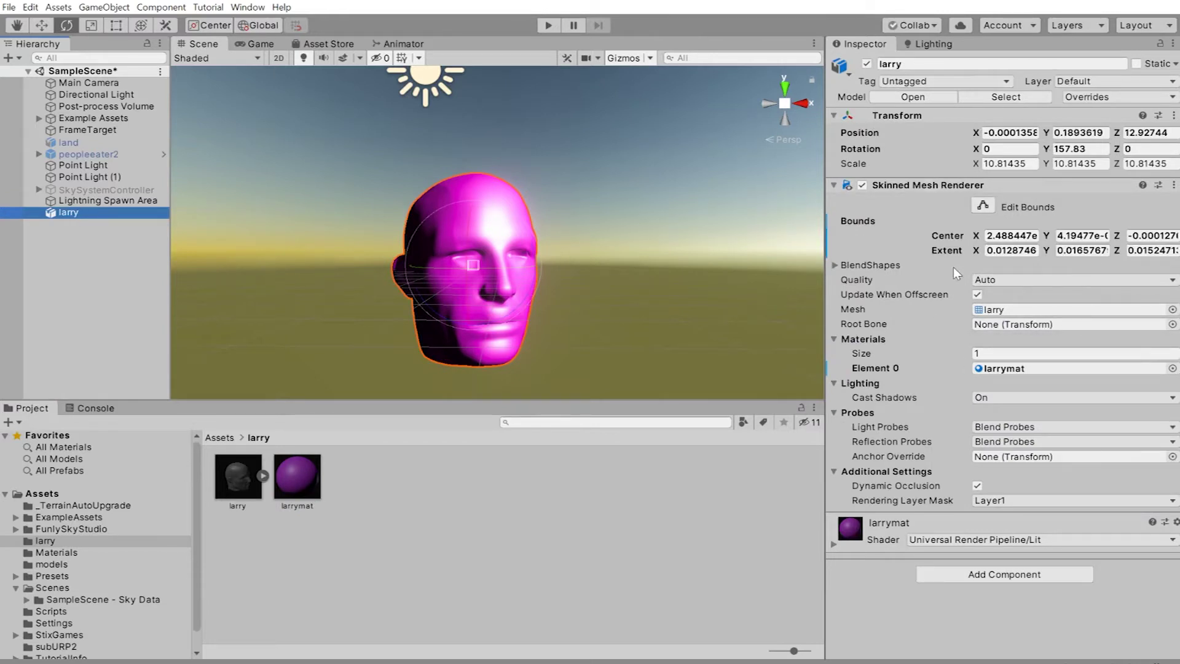
pyautogui.click(835, 265)
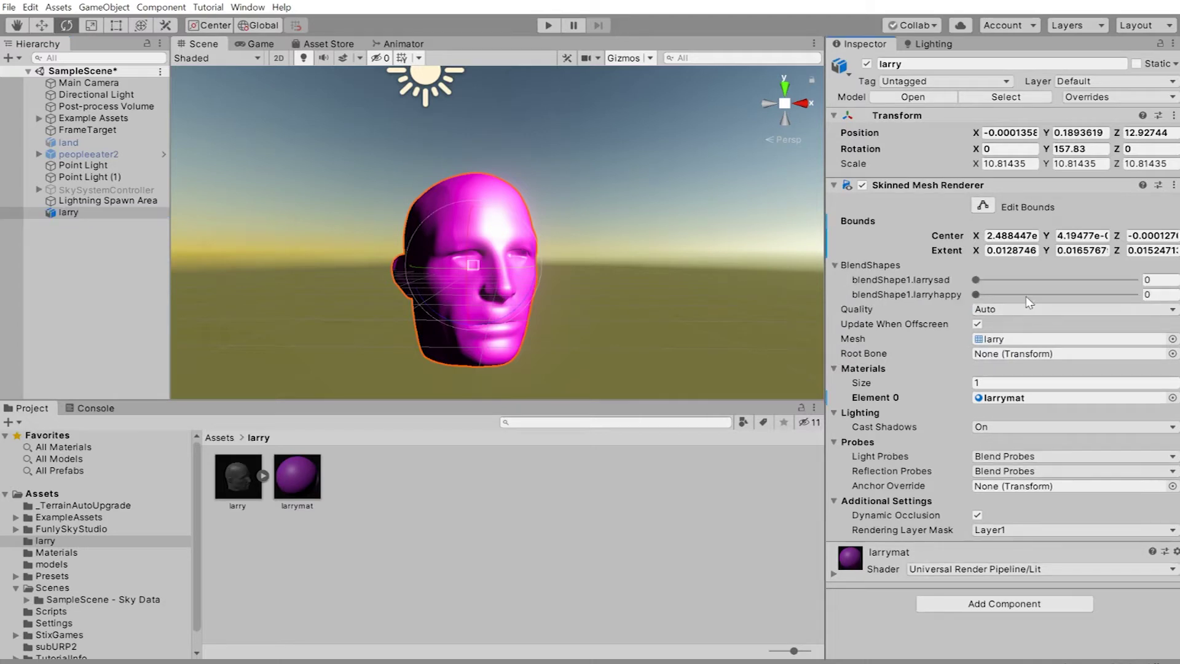
pyautogui.moveTo(977, 281)
pyautogui.mouseDown()
pyautogui.moveTo(1134, 280)
pyautogui.moveTo(931, 293)
pyautogui.moveTo(1144, 295)
pyautogui.mouseUp()
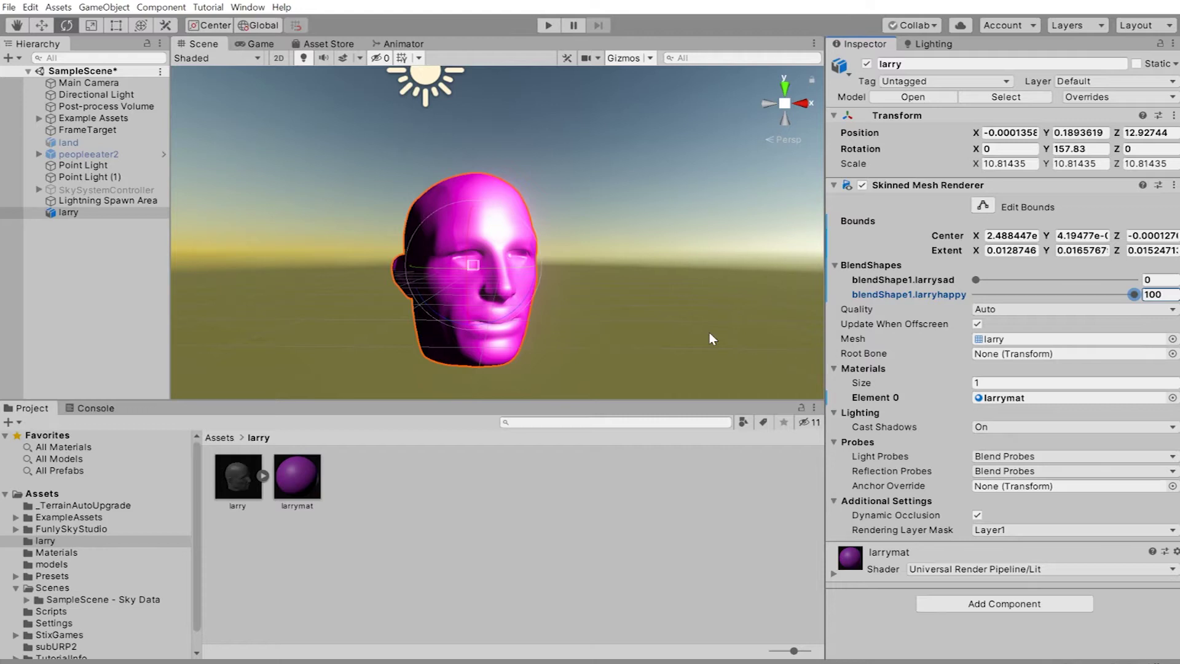
# Create a Timeline asset named LarryTime and open it with larry selected.
pyautogui.click(72, 213)
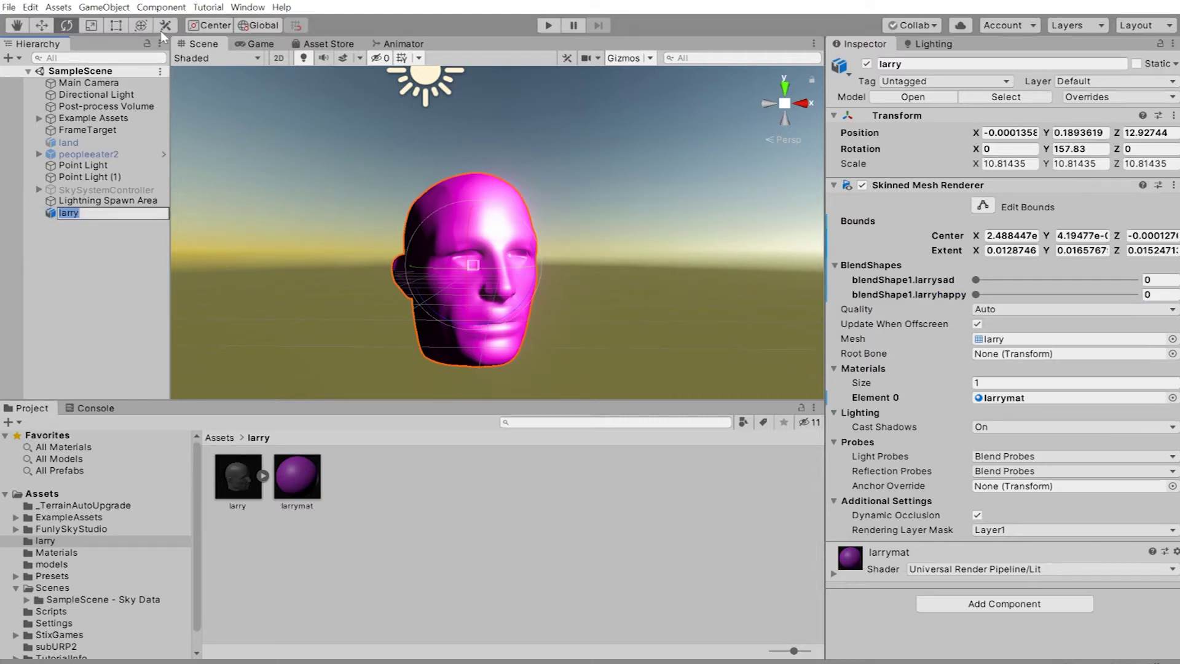
pyautogui.click(58, 7)
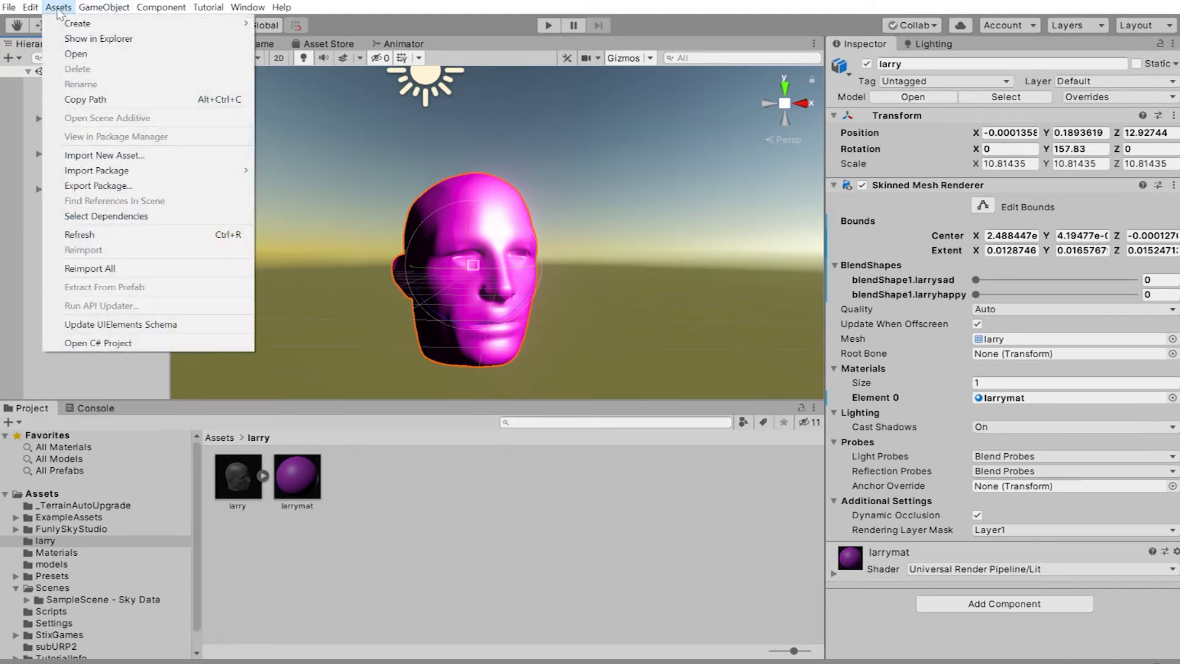
pyautogui.click(330, 435)
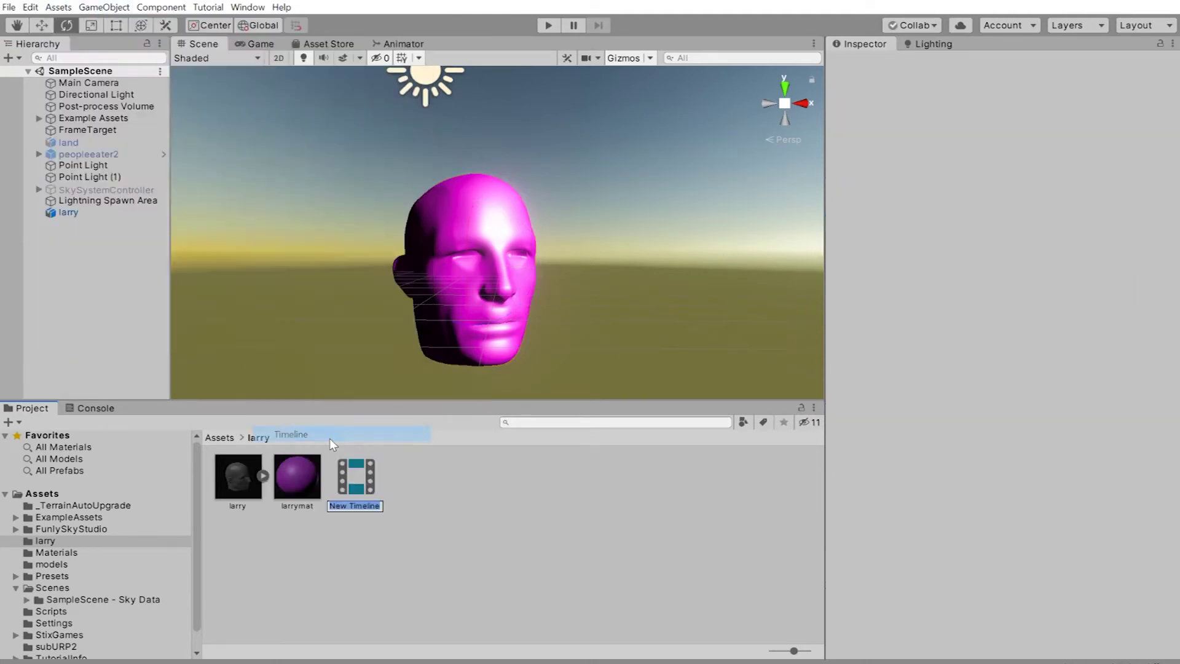
pyautogui.write('LarryTime')
pyautogui.press('Return')
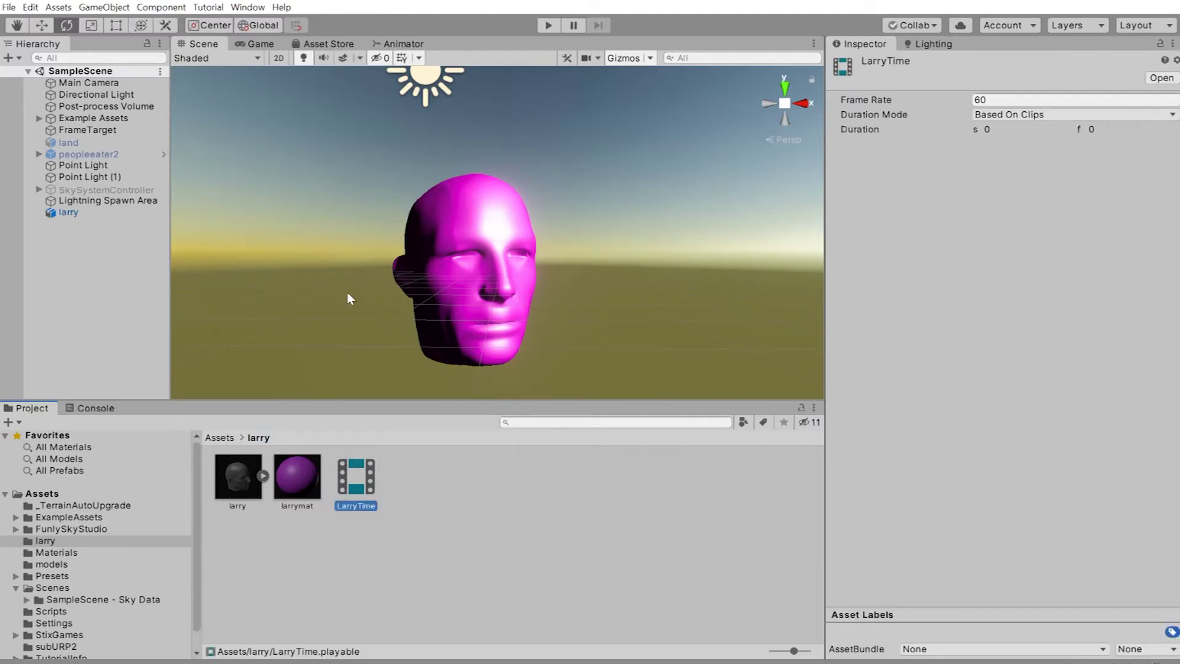
pyautogui.click(86, 213)
pyautogui.doubleClick(355, 478)
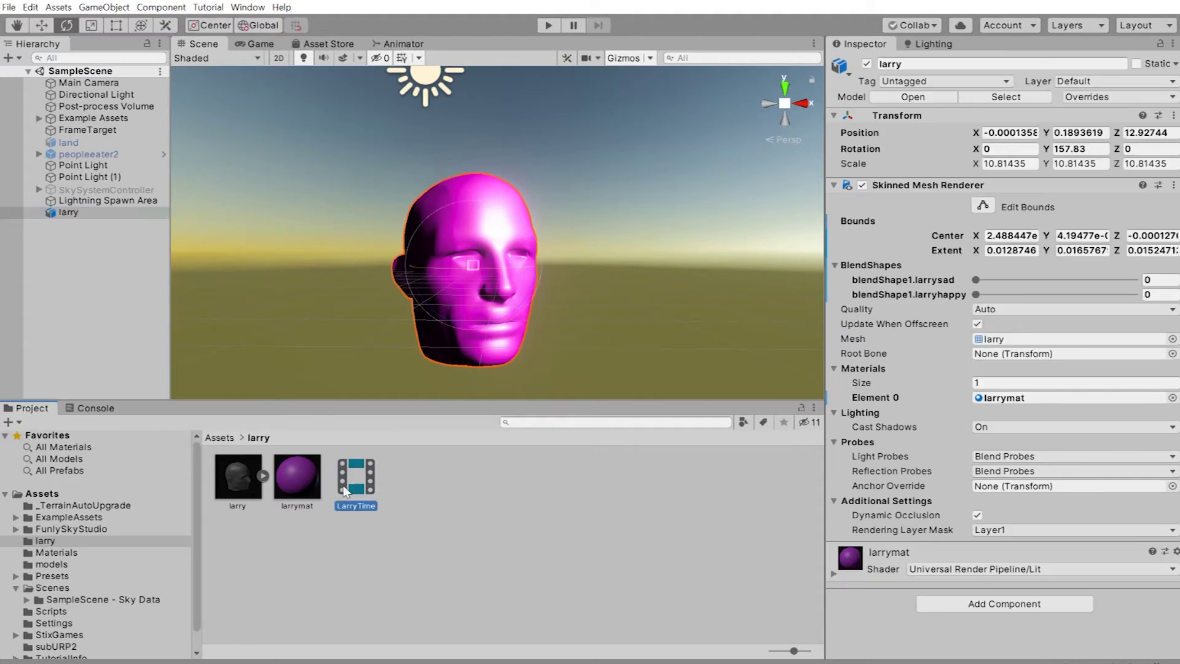
# Create a Playable Director for larry and save it as larryTimeline.playable.
pyautogui.click(71, 213)
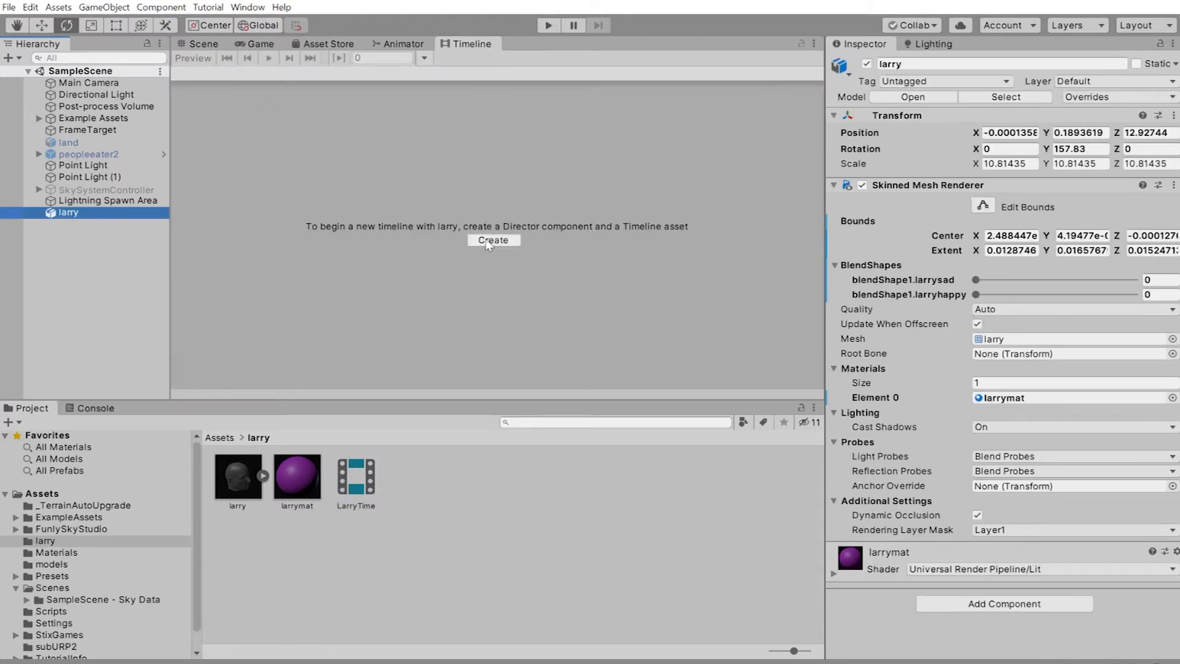
pyautogui.click(493, 239)
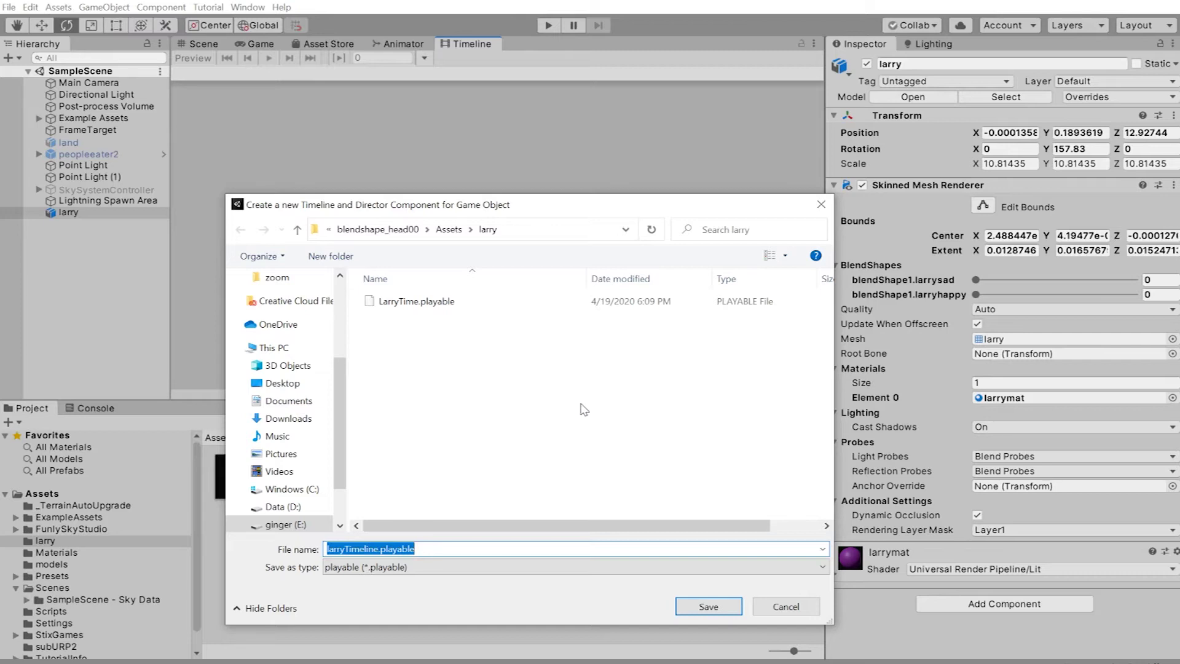
pyautogui.click(709, 608)
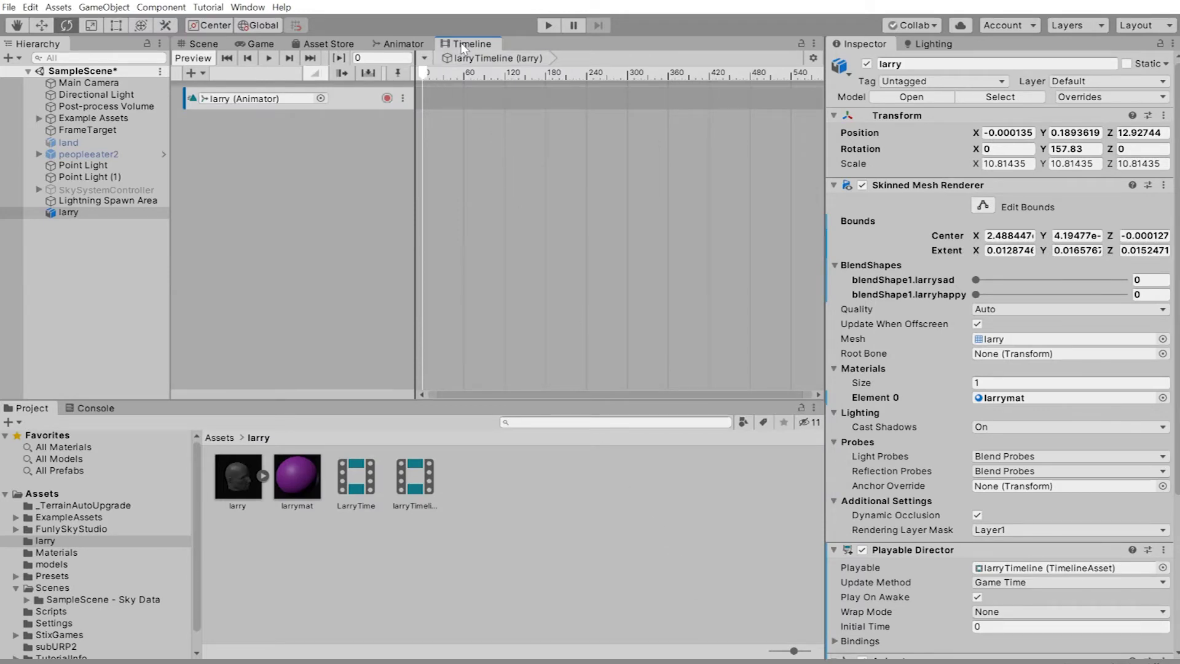
# Dock the Timeline under the Scene view and try the larryhappy slider, leaving it at 0.
pyautogui.moveTo(470, 44); pyautogui.dragTo(515, 324)
pyautogui.moveTo(562, 386)
pyautogui.mouseDown()
pyautogui.moveTo(1061, 452)
pyautogui.moveTo(1033, 444)
pyautogui.mouseUp()
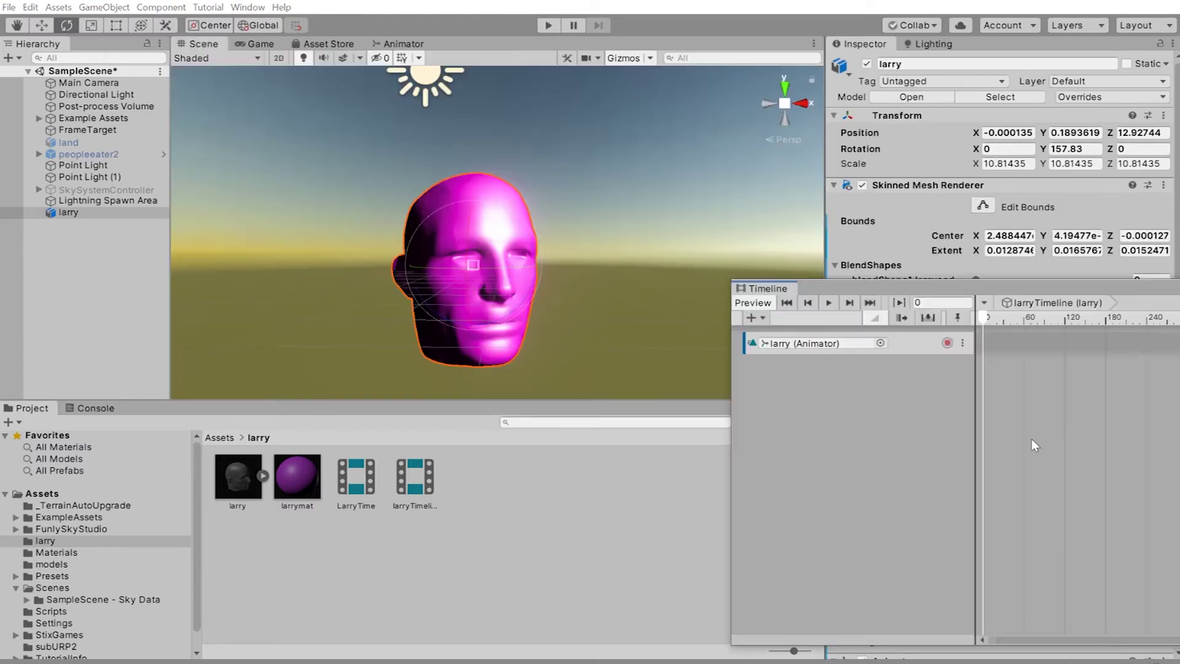
pyautogui.moveTo(880, 294); pyautogui.dragTo(335, 460)
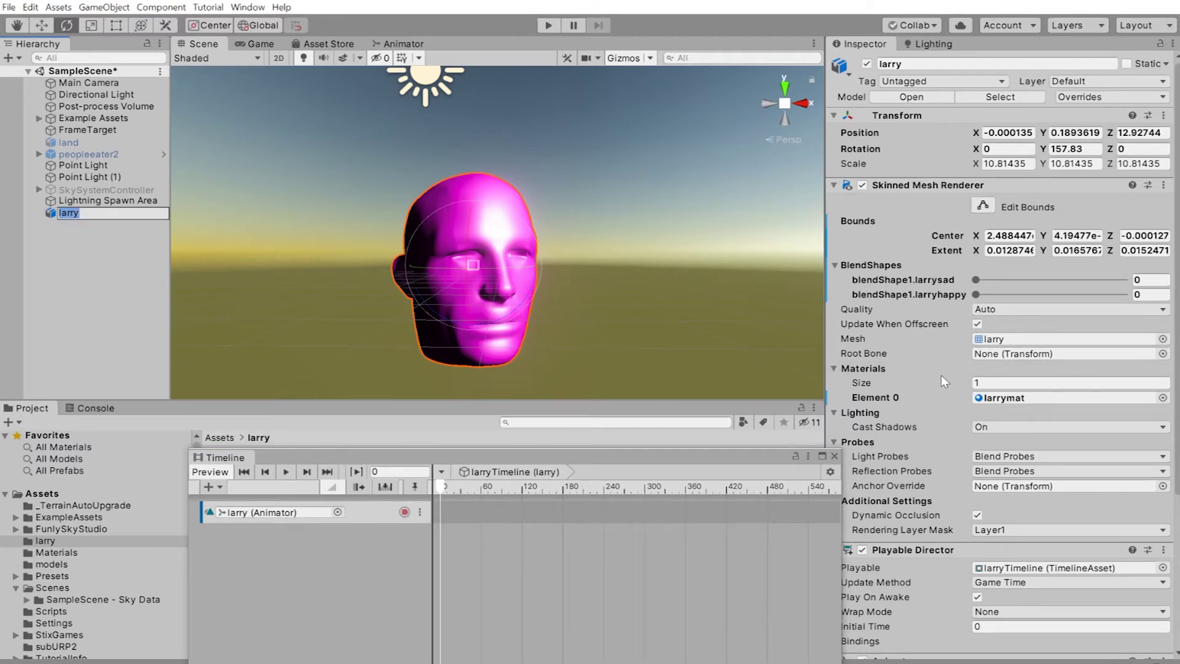
pyautogui.moveTo(1011, 291); pyautogui.dragTo(1081, 295)
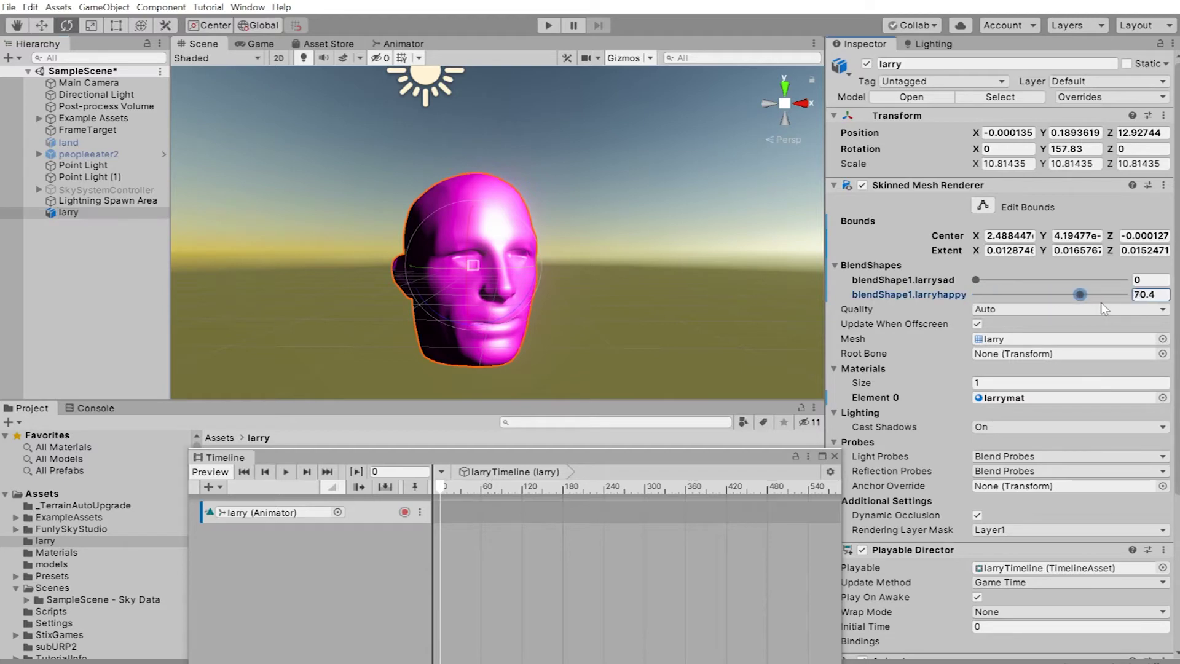
pyautogui.click(1139, 293)
pyautogui.write('9.9')
pyautogui.press('Escape')
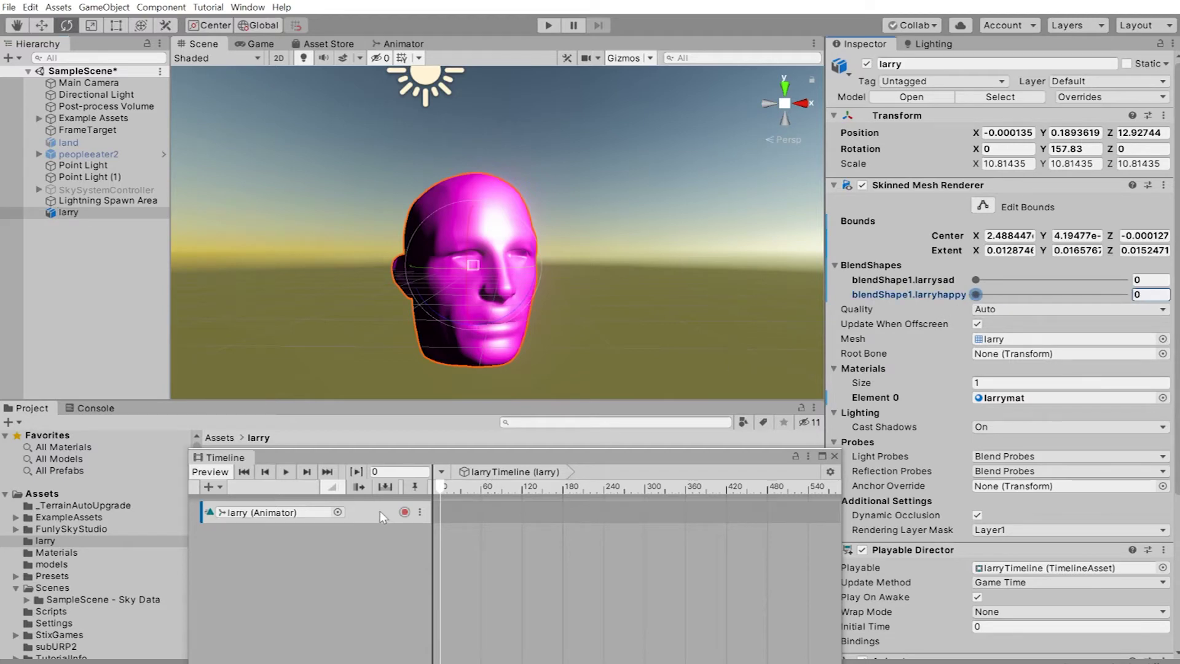
# Start recording and key larryhappy at 100 on frame 120 and 0 on frame 0.
pyautogui.click(404, 512)
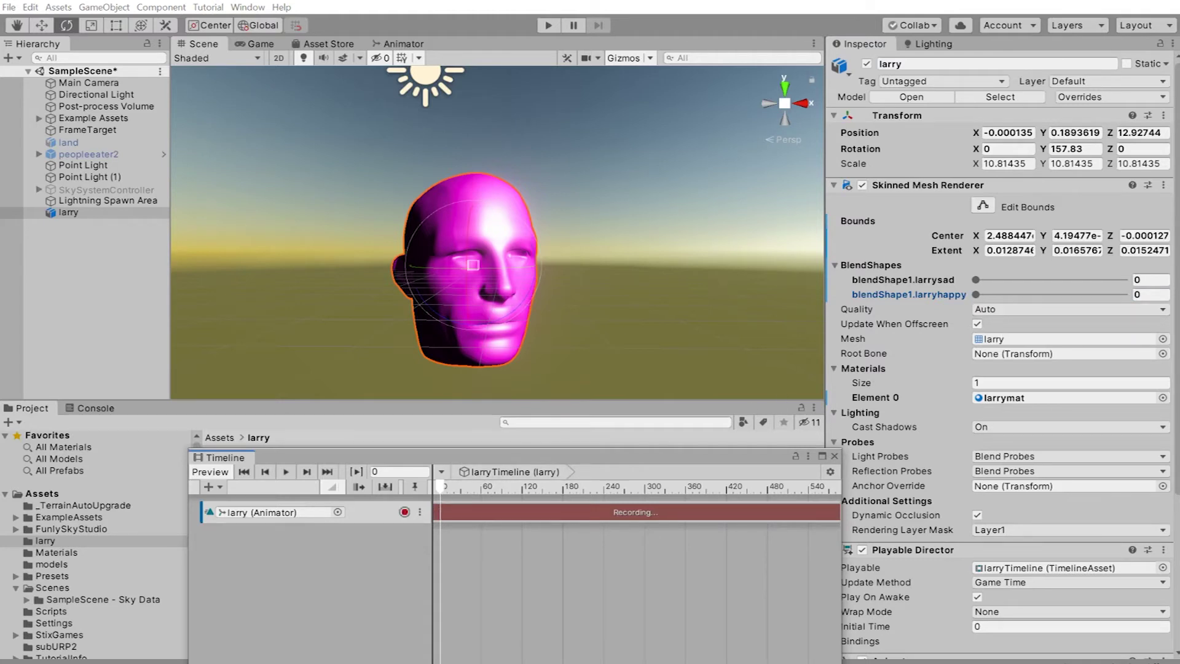
pyautogui.click(976, 294)
pyautogui.moveTo(442, 490); pyautogui.dragTo(484, 497)
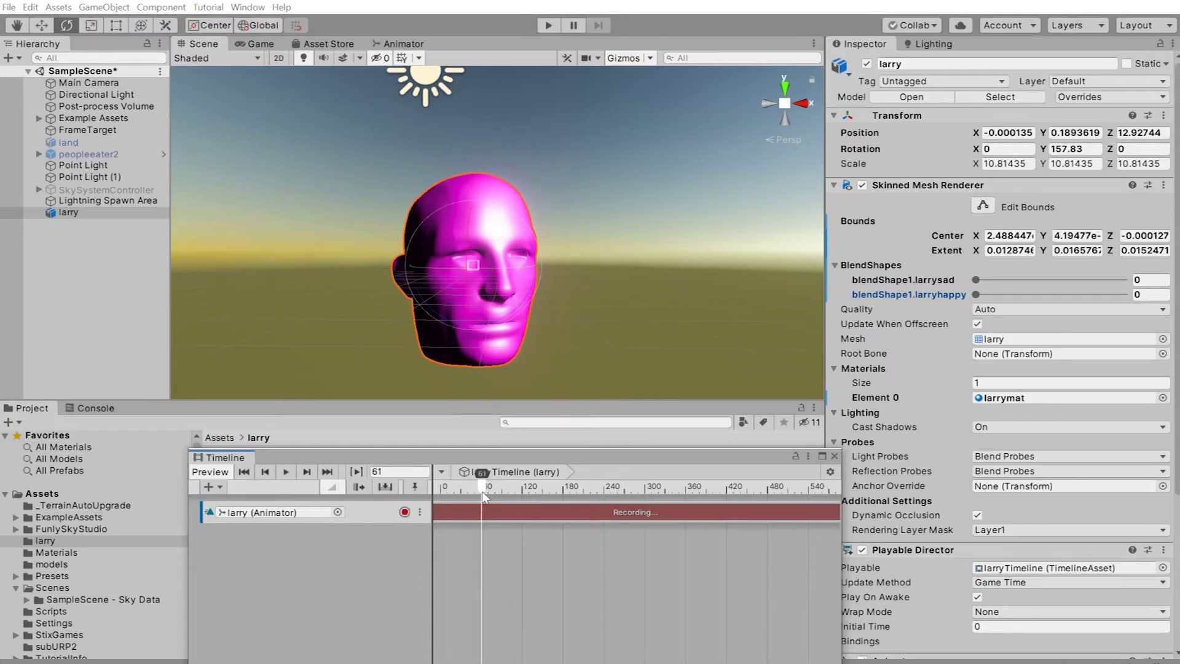
pyautogui.moveTo(485, 497); pyautogui.dragTo(524, 500)
pyautogui.moveTo(976, 294)
pyautogui.mouseDown()
pyautogui.moveTo(1078, 294)
pyautogui.moveTo(1167, 313)
pyautogui.mouseUp()
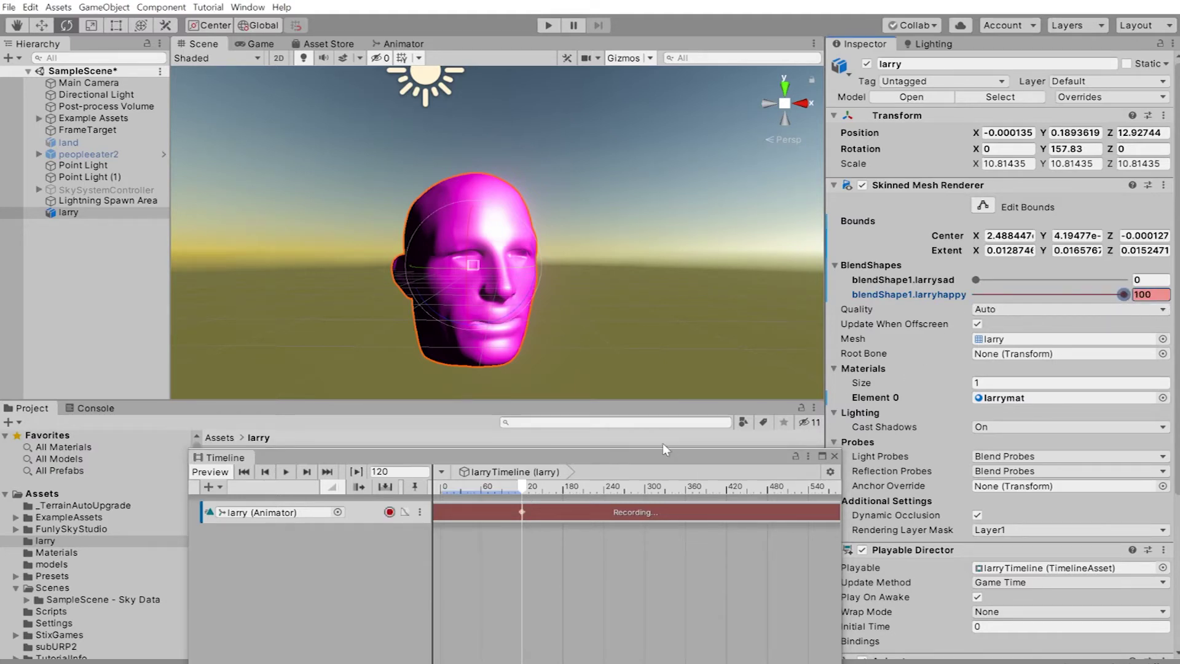
pyautogui.moveTo(523, 487); pyautogui.dragTo(415, 488)
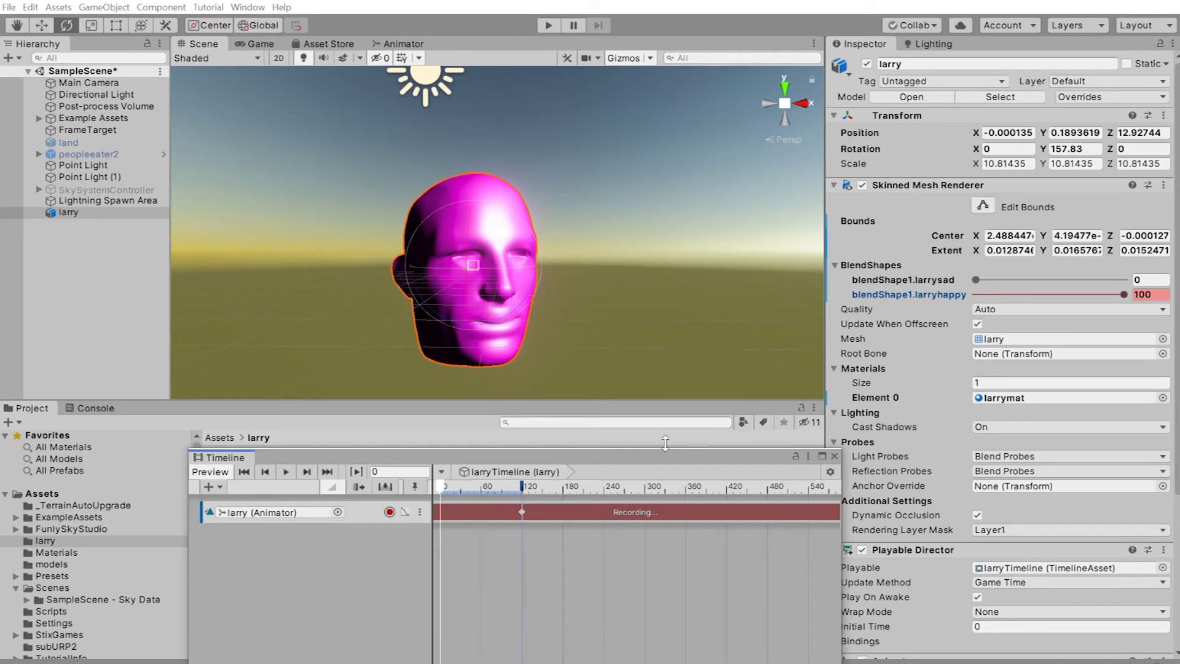
pyautogui.moveTo(1125, 295); pyautogui.dragTo(940, 305)
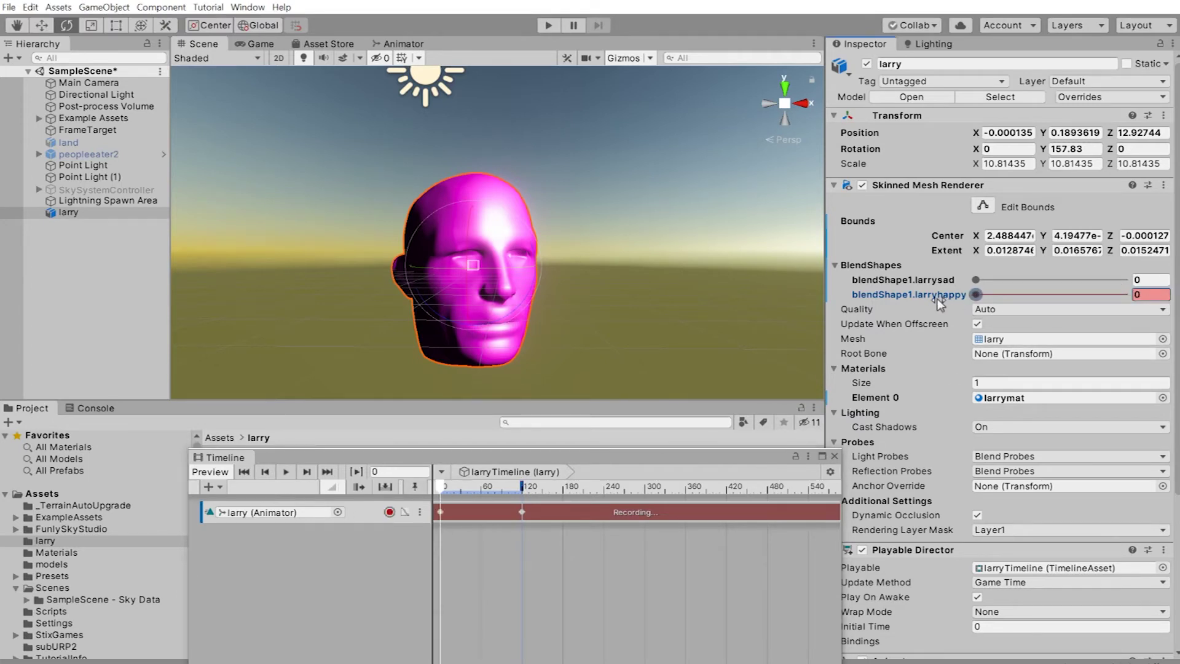
# Preview the smile building up, then key larryhappy at 100 on frame 241.
pyautogui.moveTo(441, 482)
pyautogui.mouseDown()
pyautogui.moveTo(524, 495)
pyautogui.moveTo(440, 490)
pyautogui.moveTo(459, 491)
pyautogui.mouseUp()
pyautogui.moveTo(455, 495); pyautogui.dragTo(440, 495)
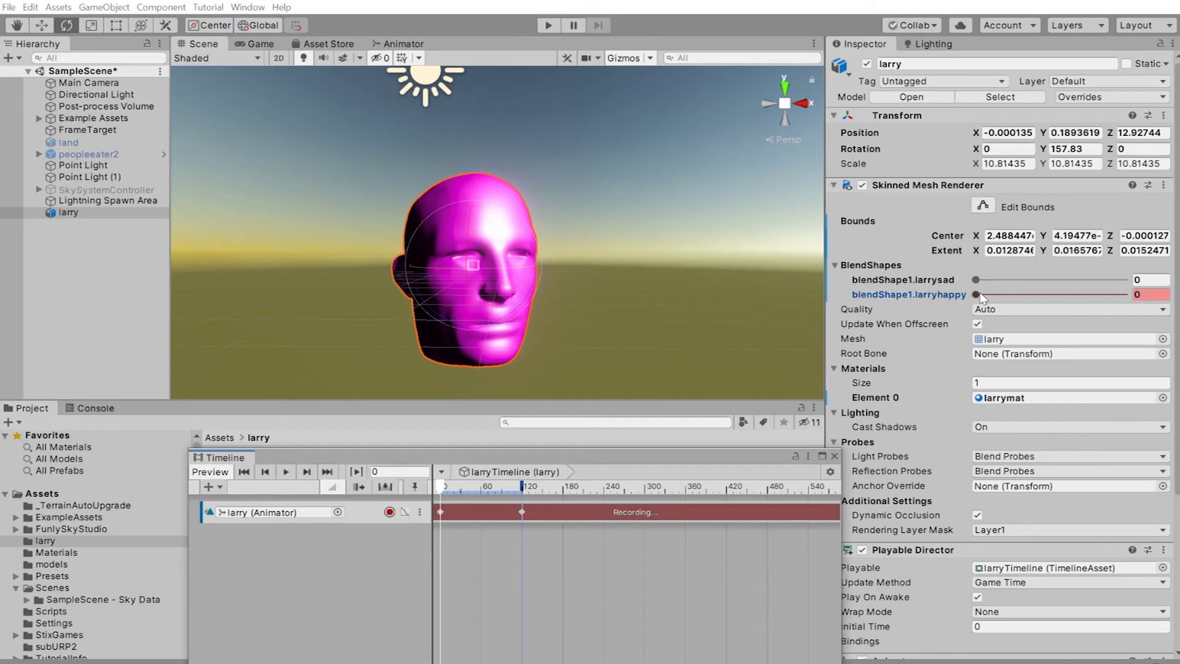
pyautogui.moveTo(442, 488); pyautogui.dragTo(604, 505)
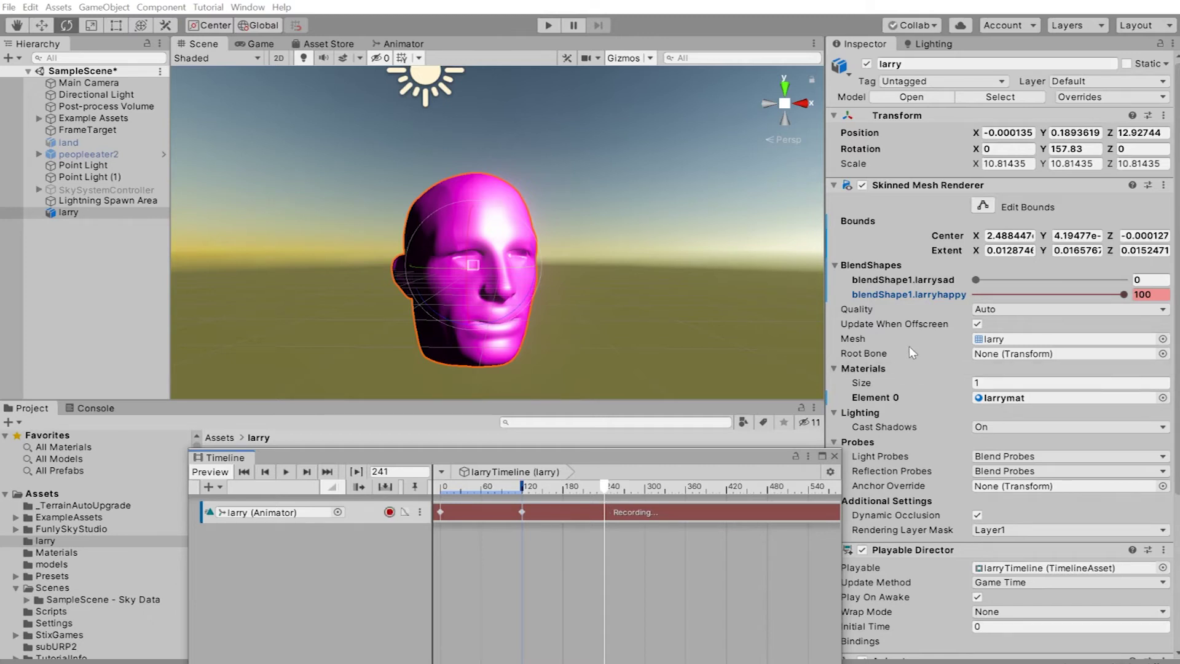
pyautogui.moveTo(1124, 294); pyautogui.dragTo(1135, 294)
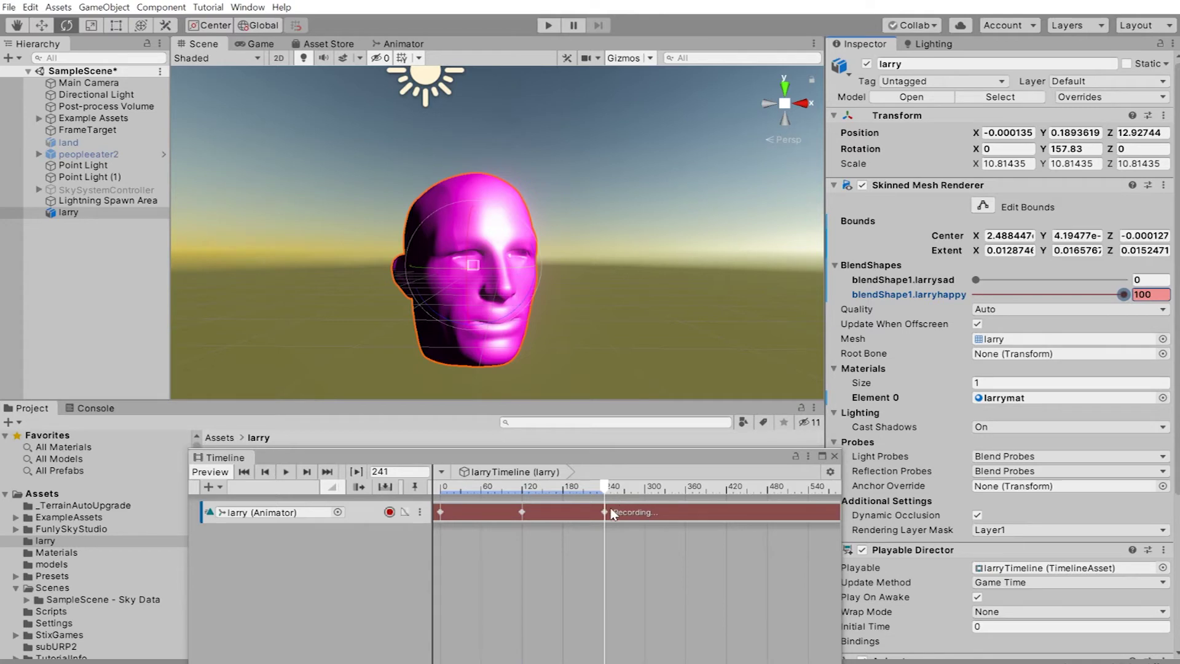
# Move the playhead to frame 300 and confirm the smile holds.
pyautogui.click(603, 485)
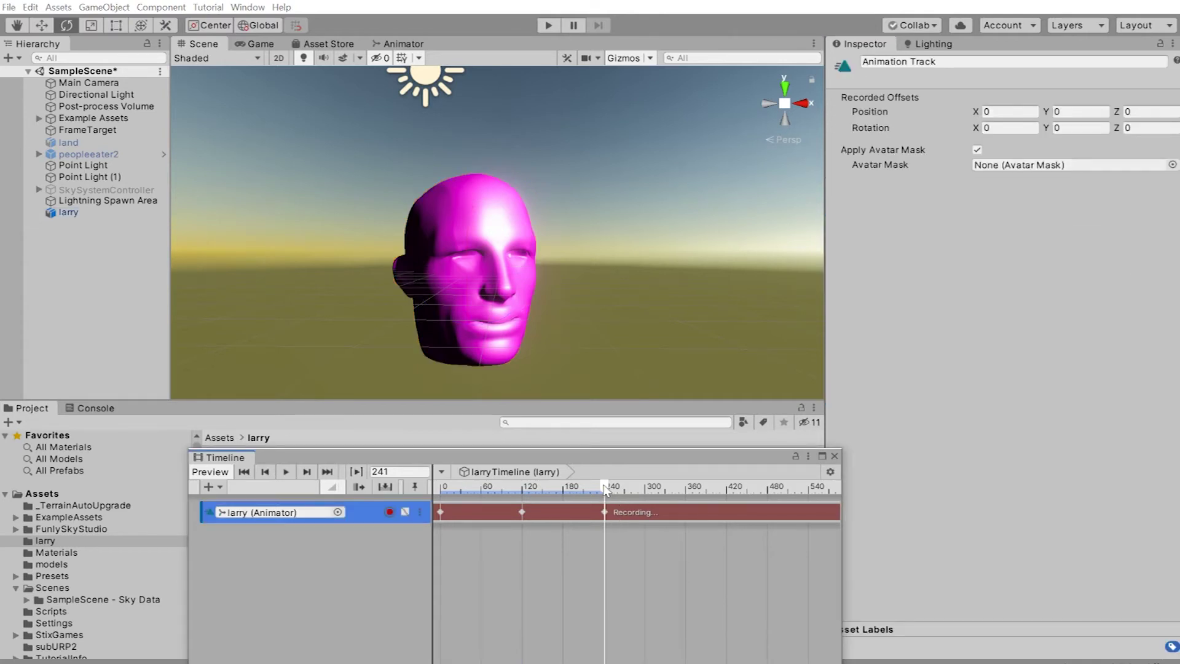
pyautogui.moveTo(605, 491); pyautogui.dragTo(649, 493)
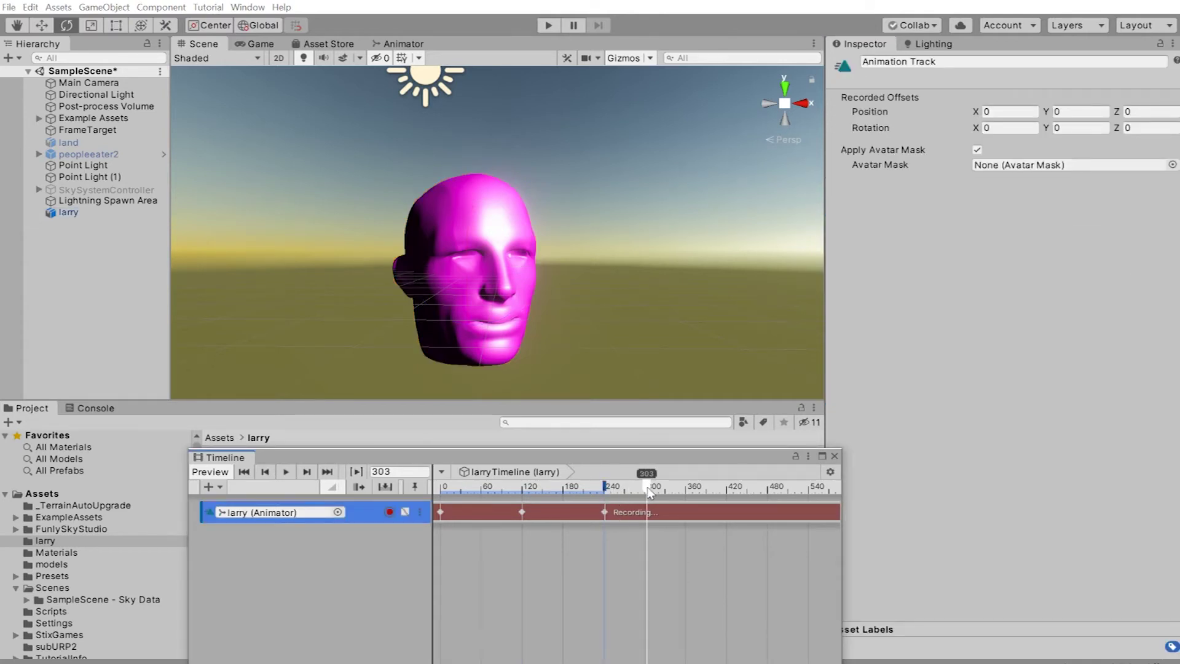
pyautogui.moveTo(649, 492); pyautogui.dragTo(647, 494)
pyautogui.click(94, 212)
pyautogui.moveTo(1124, 294); pyautogui.dragTo(970, 308)
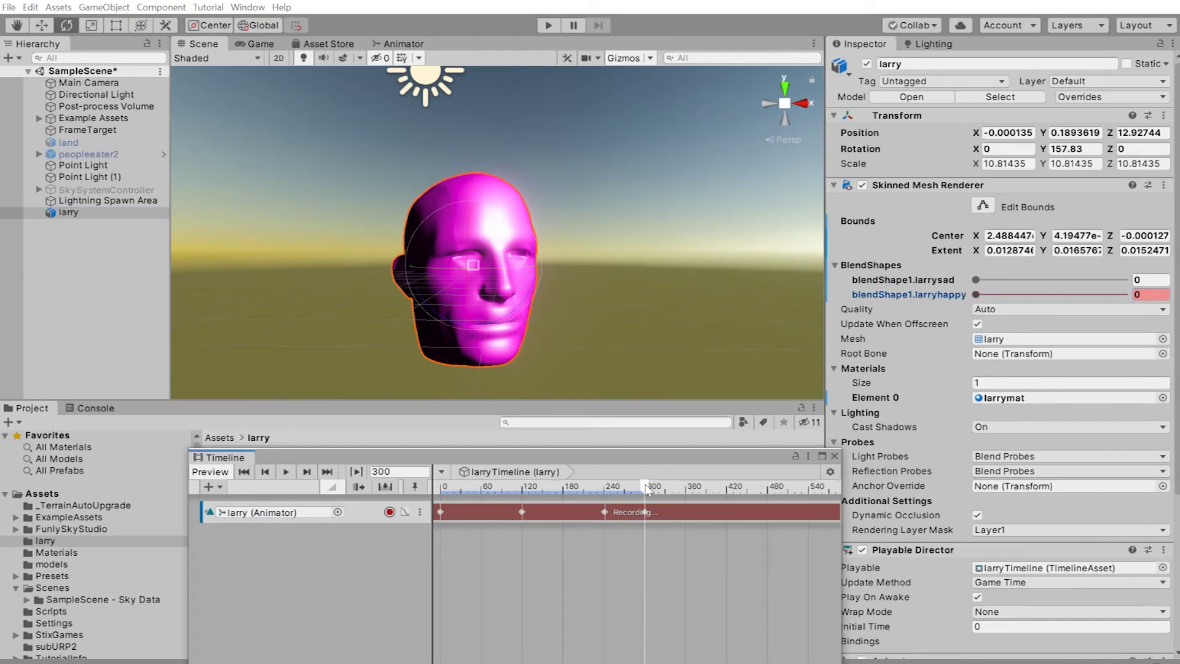
pyautogui.moveTo(647, 489)
pyautogui.mouseDown()
pyautogui.moveTo(579, 511)
pyautogui.moveTo(665, 520)
pyautogui.mouseUp()
# Stop recording, rewind the Timeline and play back the smile animation.
pyautogui.click(389, 513)
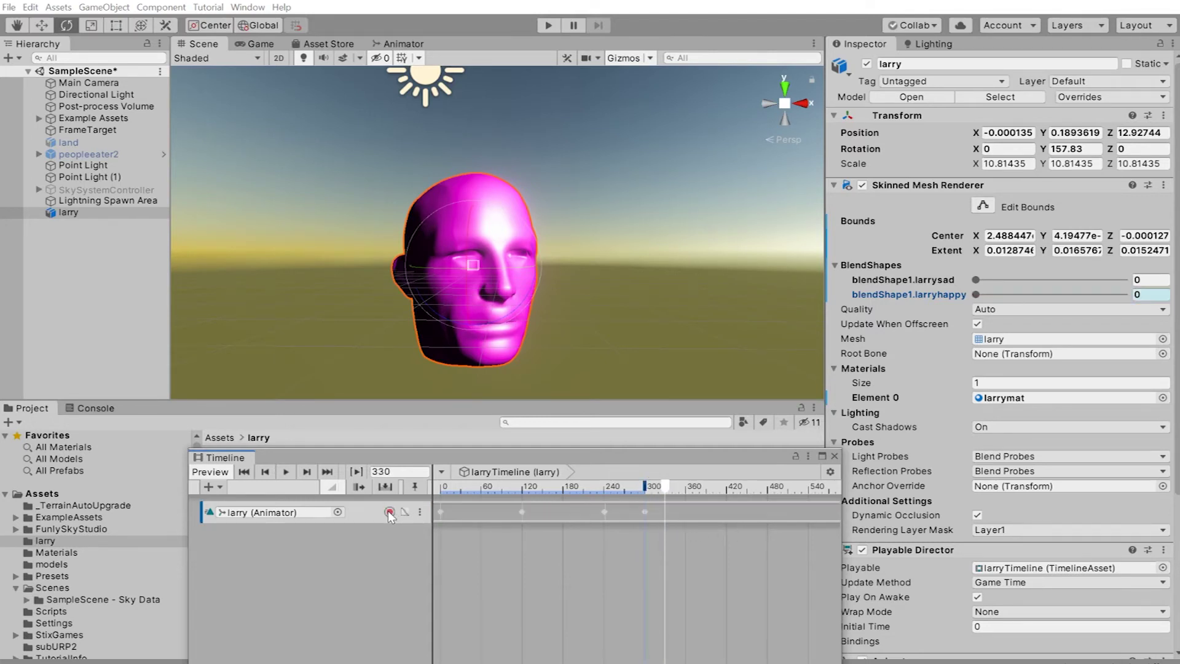
pyautogui.moveTo(666, 486); pyautogui.dragTo(441, 487)
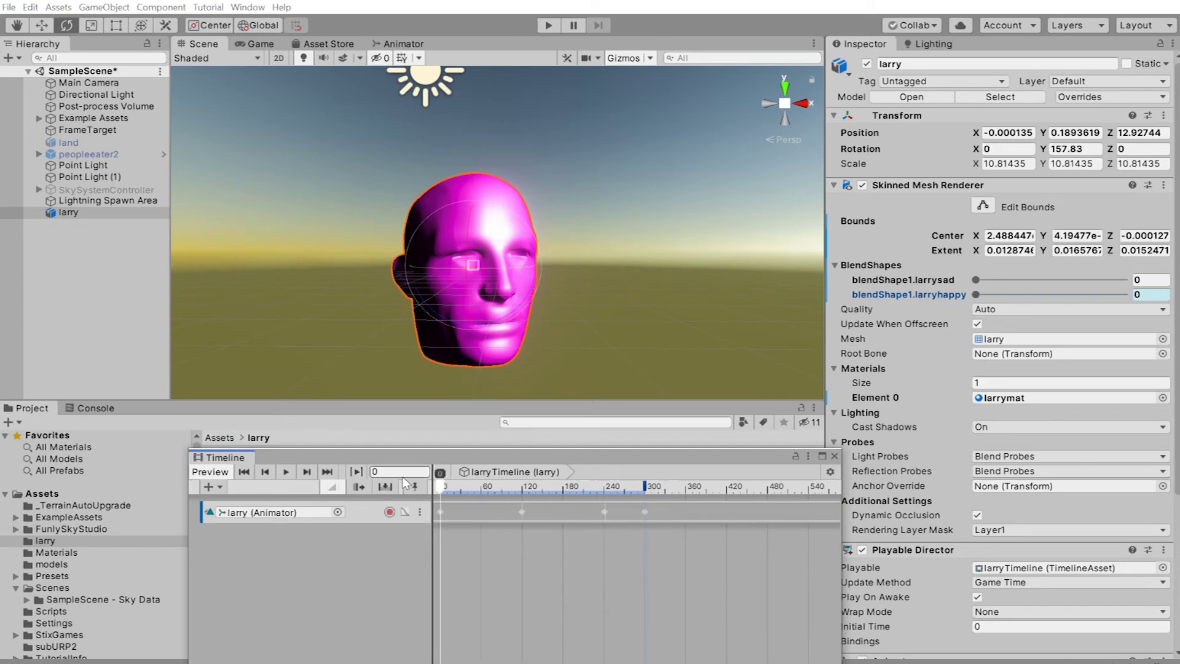
pyautogui.click(286, 473)
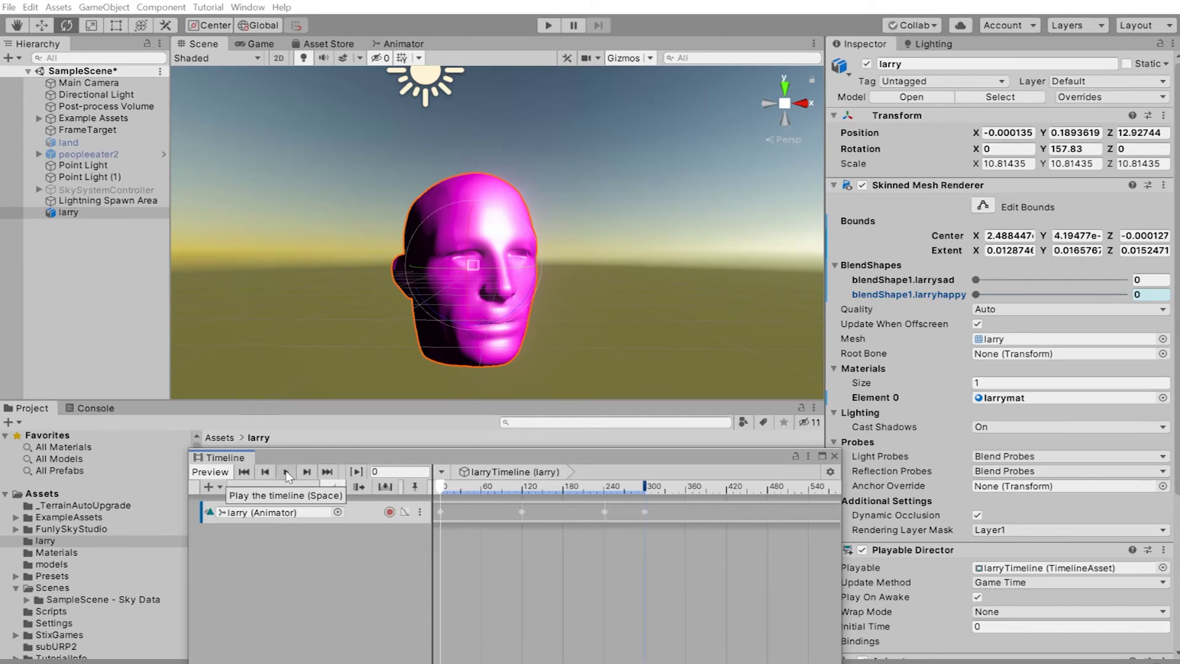
# Float the Timeline window lower left, then run and exit Play mode to test.
pyautogui.moveTo(222, 458); pyautogui.dragTo(109, 385)
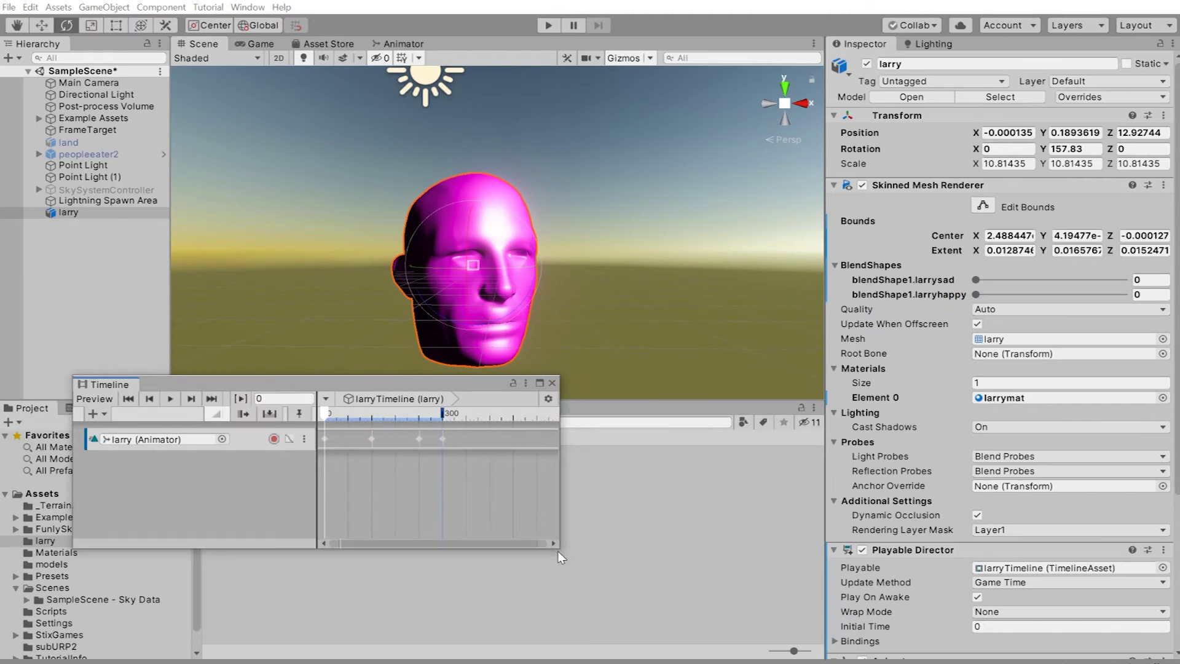
pyautogui.moveTo(849, 662); pyautogui.dragTo(586, 512)
pyautogui.moveTo(398, 387)
pyautogui.mouseDown()
pyautogui.moveTo(367, 444)
pyautogui.moveTo(367, 517)
pyautogui.mouseUp()
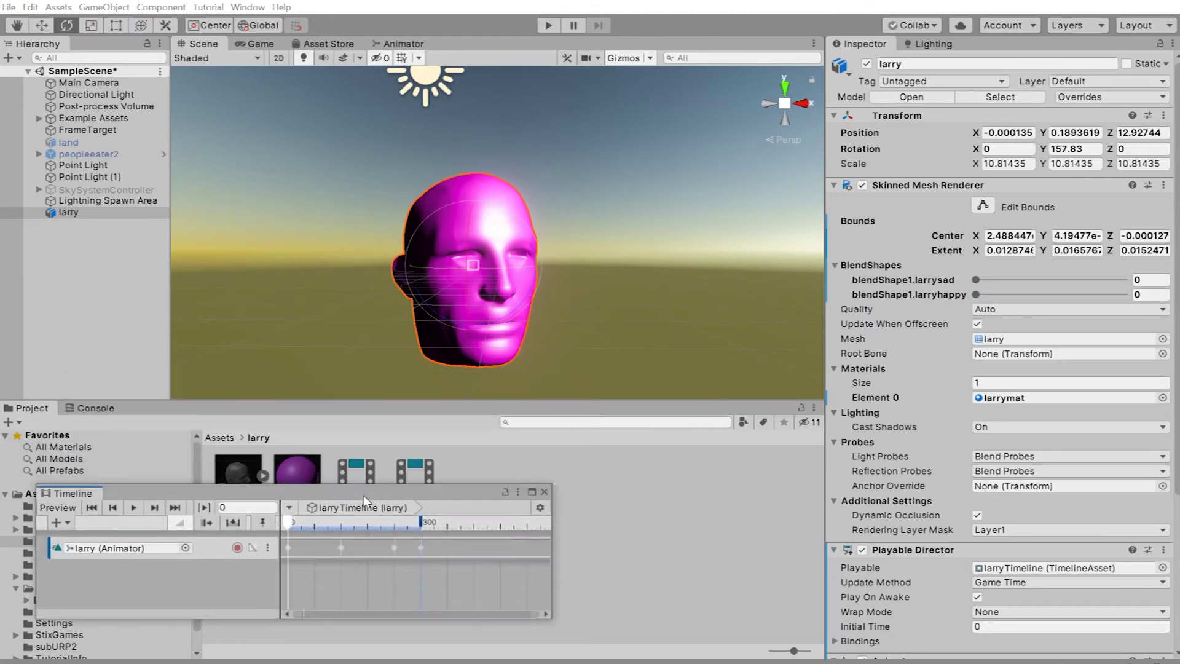
pyautogui.click(546, 28)
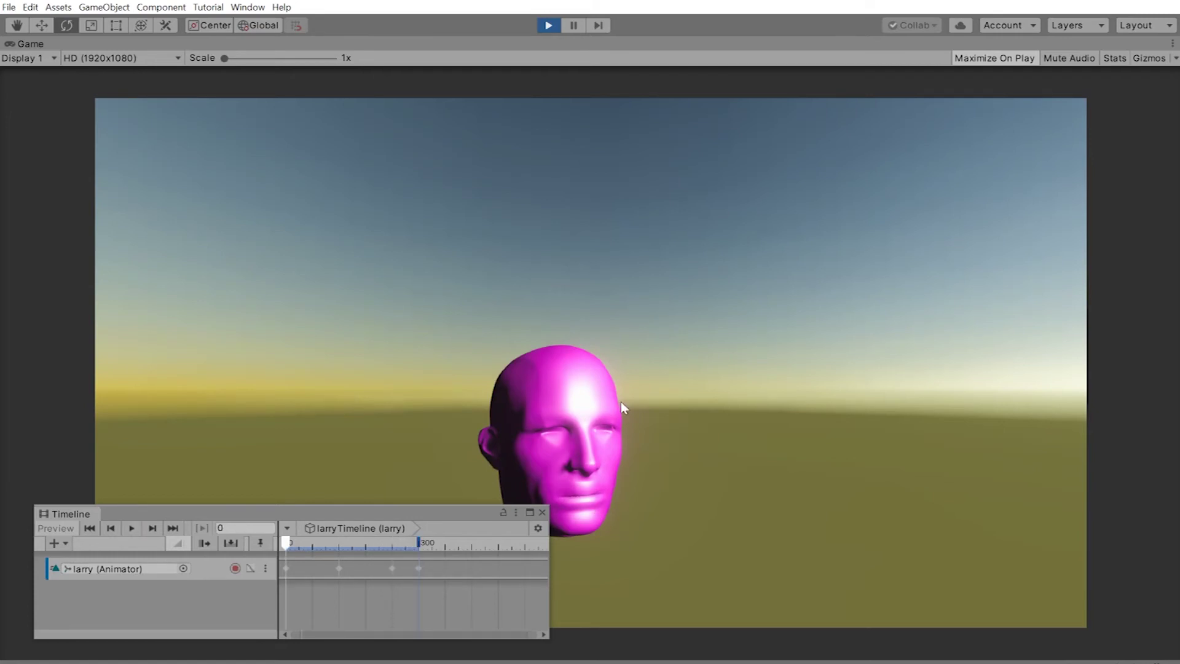
pyautogui.click(548, 25)
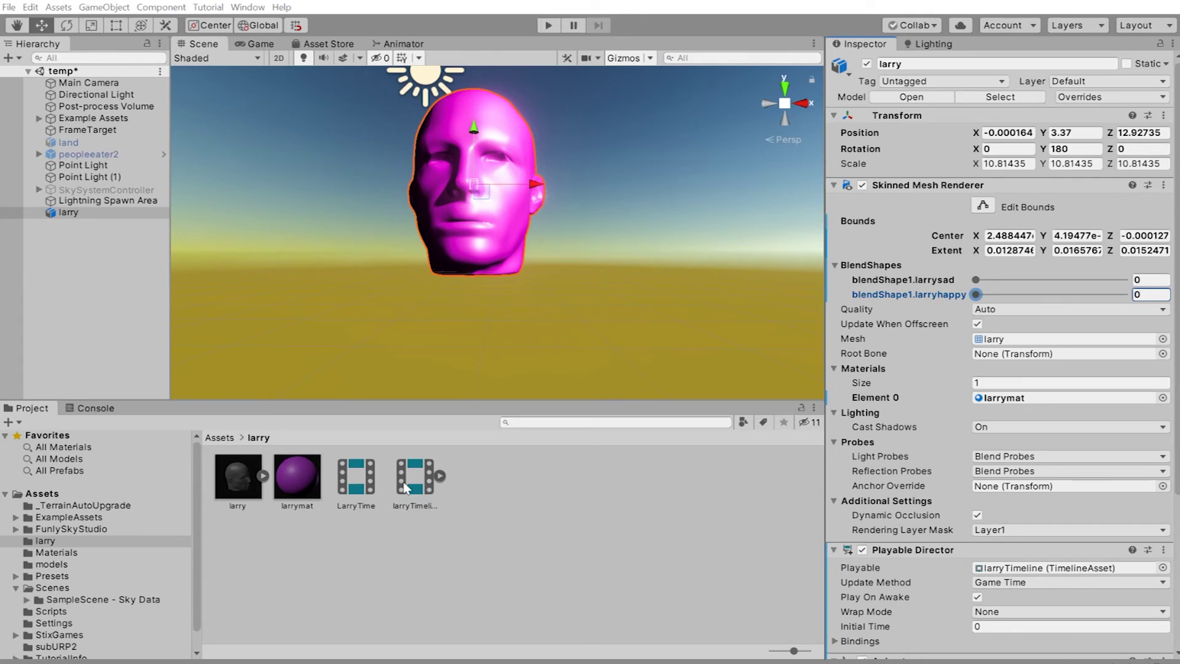
# Open larryTimeline and float its window below the scene.
pyautogui.doubleClick(403, 487)
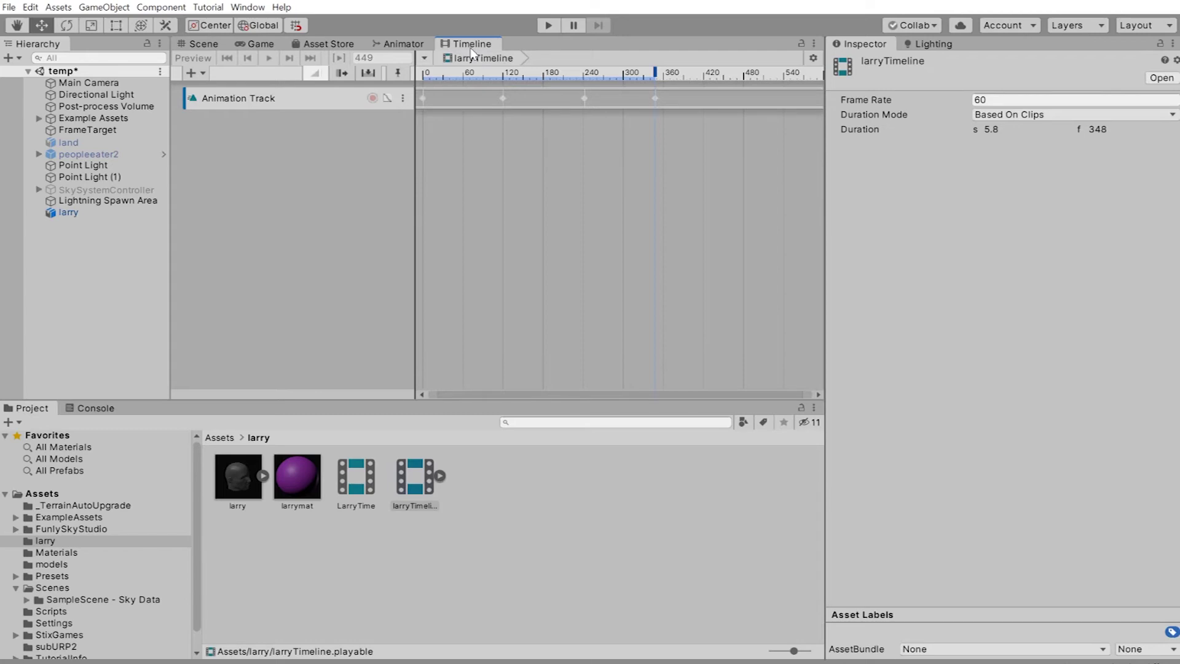
pyautogui.moveTo(472, 51); pyautogui.dragTo(998, 397)
pyautogui.moveTo(914, 230); pyautogui.dragTo(641, 397)
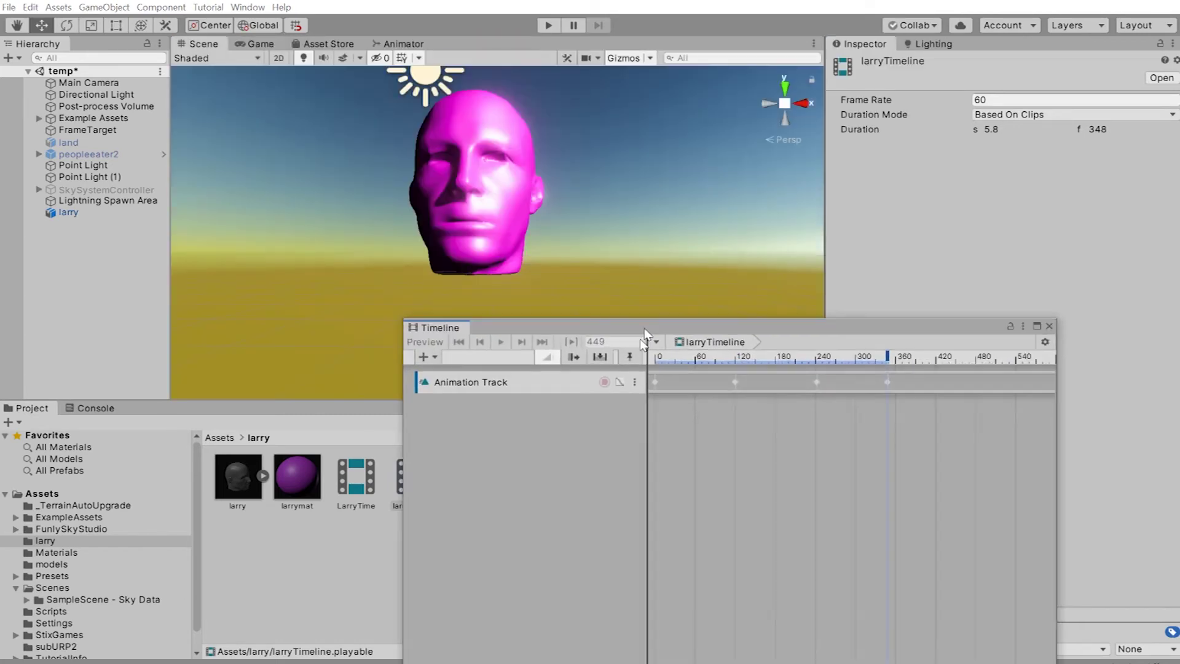
# Select larry, scrub to preview the smile, and open the track's keyframes in the Animation window.
pyautogui.click(68, 213)
pyautogui.click(80, 242)
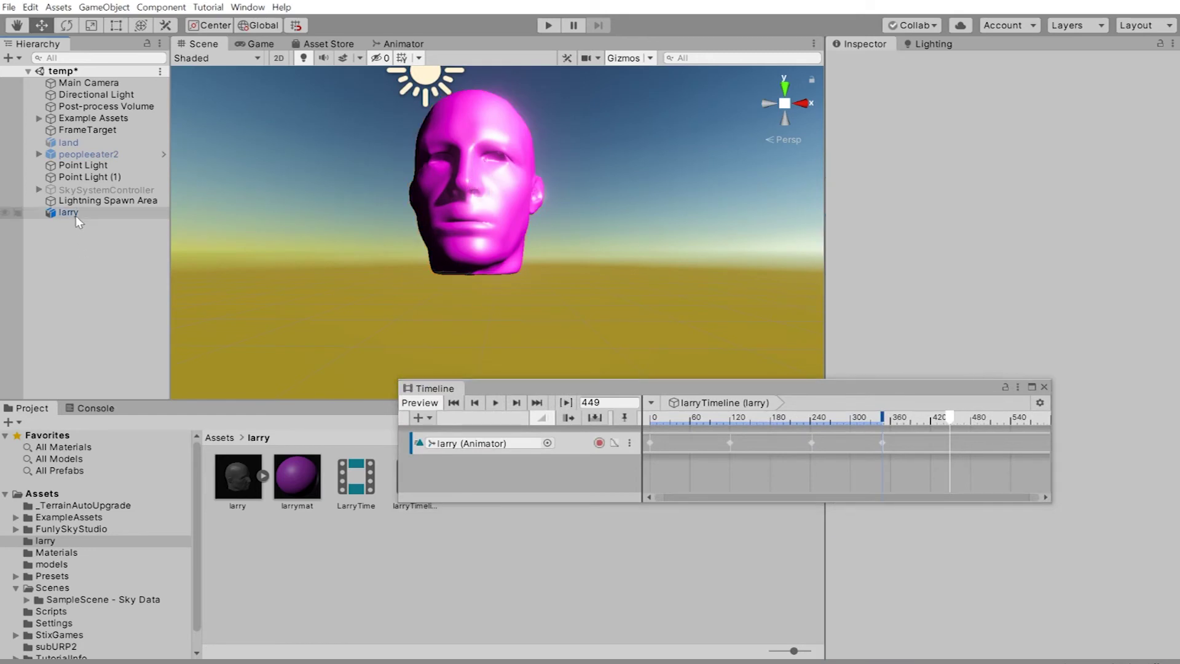
pyautogui.click(76, 216)
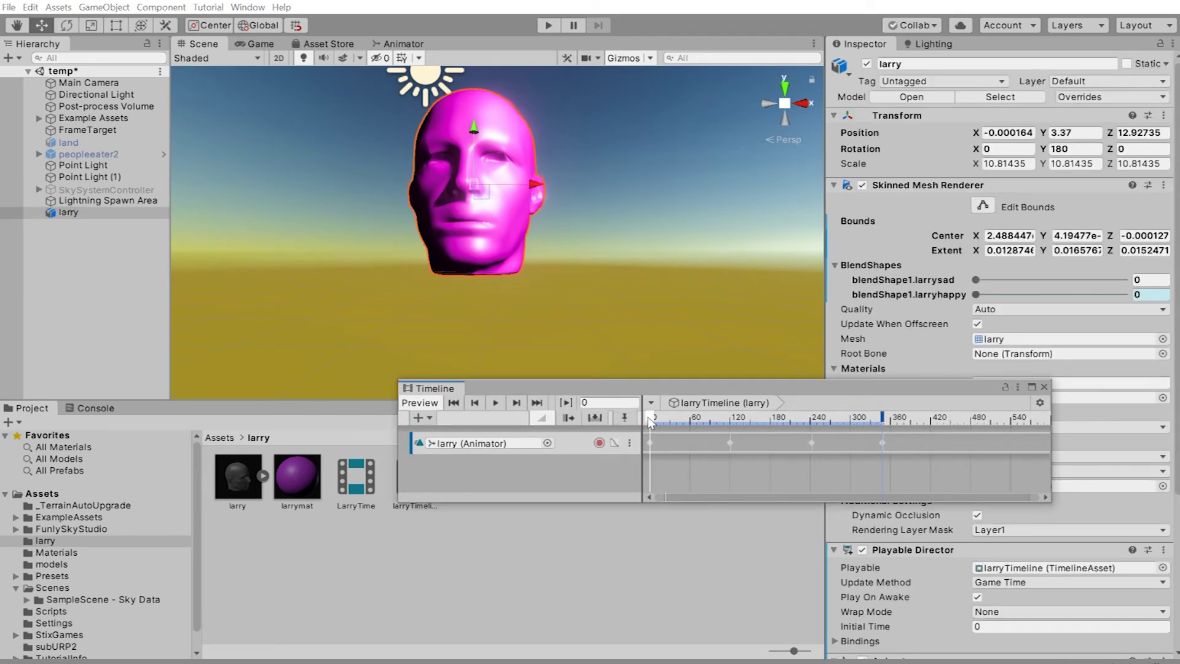
pyautogui.moveTo(651, 421); pyautogui.dragTo(883, 424)
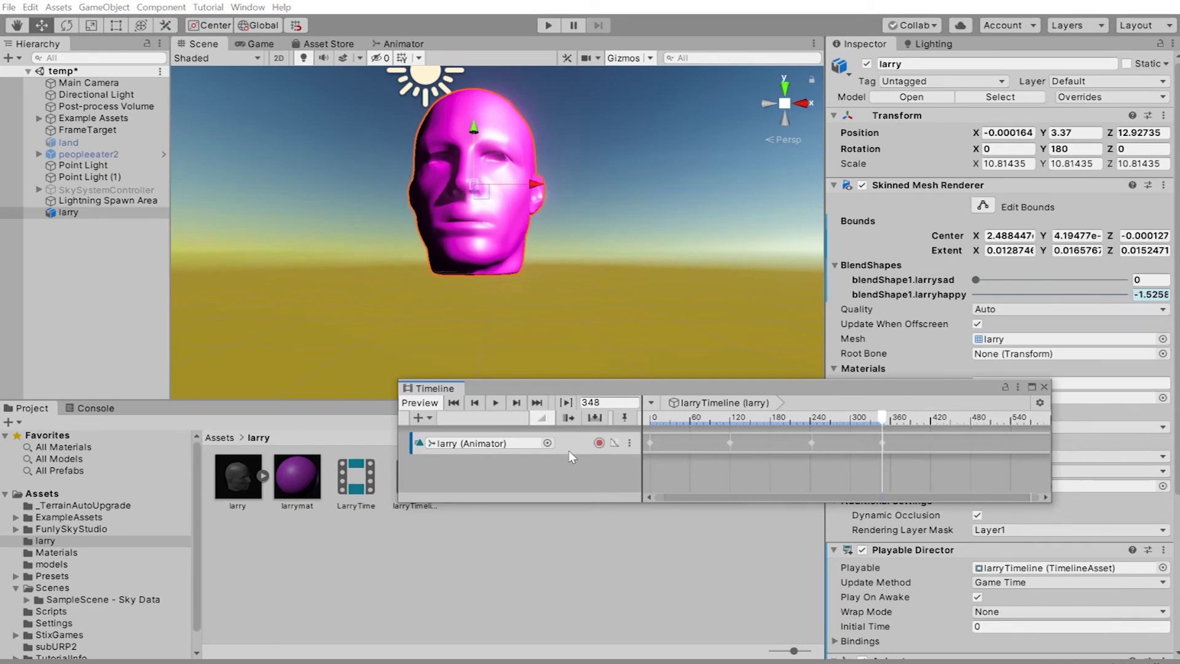
pyautogui.doubleClick(736, 445)
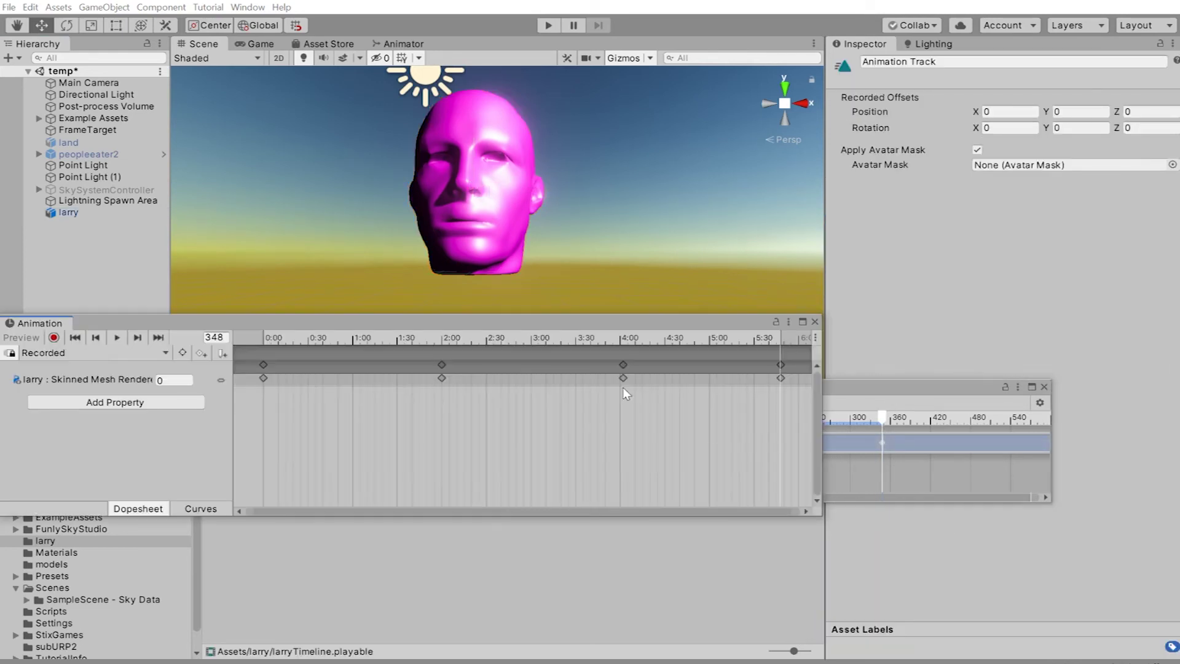
# Shift the later smile keyframes at 4:00 and 5:50 earlier, to about 3:15 and 5:00.
pyautogui.moveTo(364, 322); pyautogui.dragTo(619, 415)
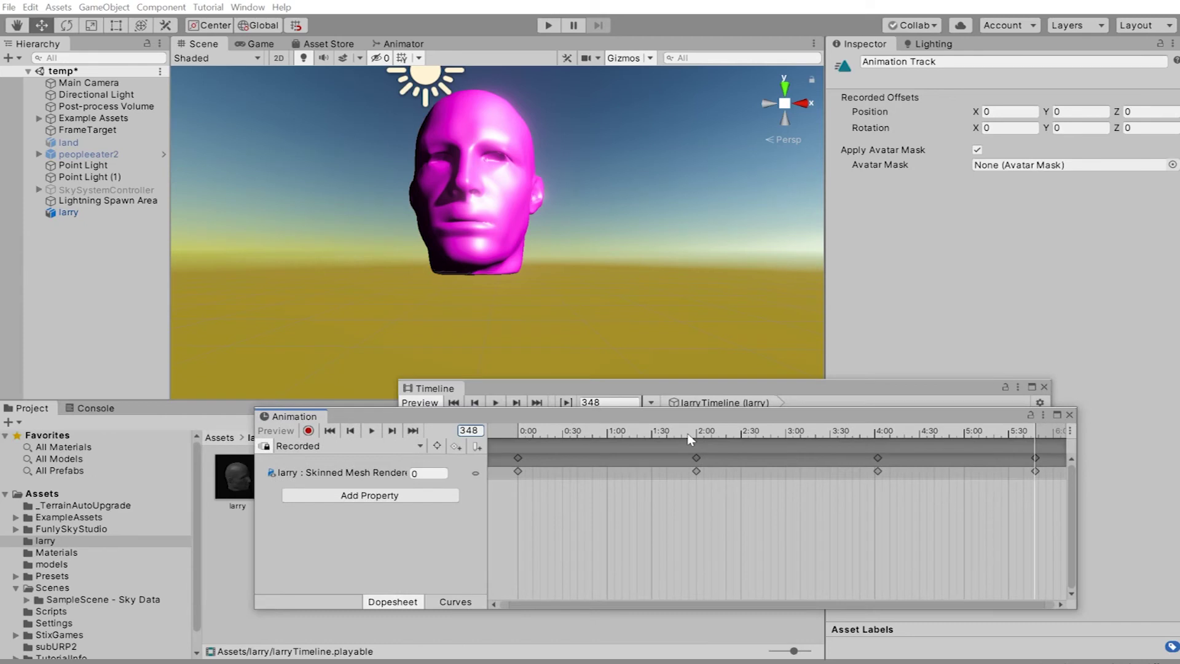
pyautogui.moveTo(1056, 499); pyautogui.dragTo(749, 443)
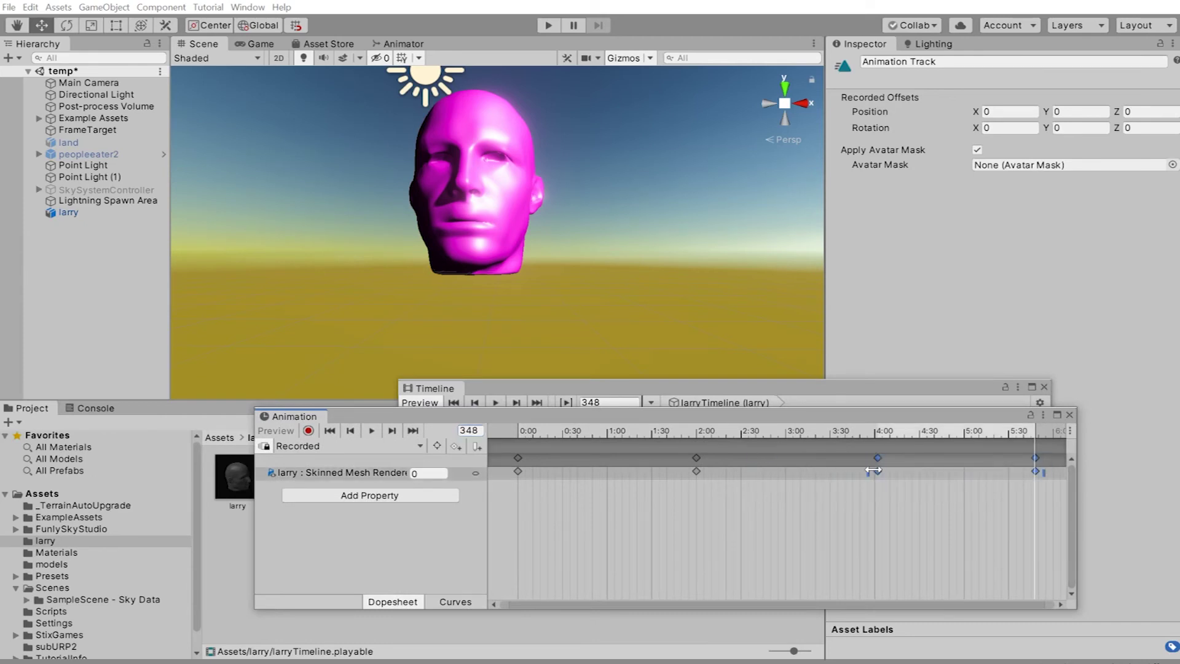
pyautogui.moveTo(1046, 503)
pyautogui.mouseDown()
pyautogui.moveTo(1021, 471)
pyautogui.moveTo(860, 445)
pyautogui.moveTo(811, 475)
pyautogui.mouseUp()
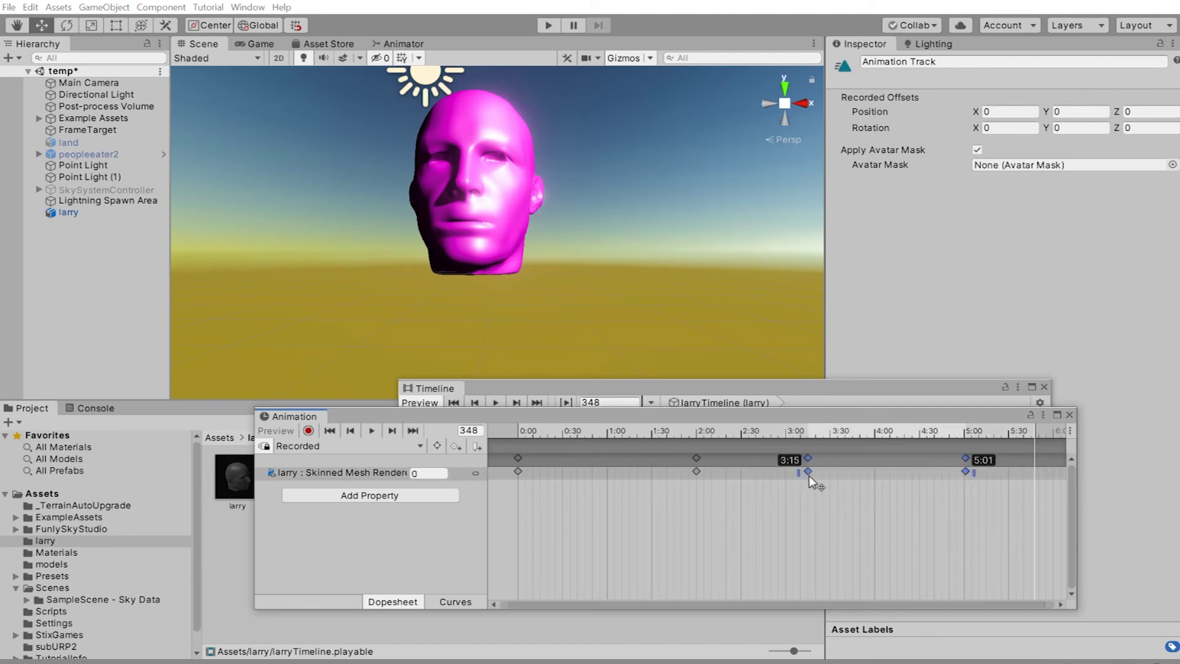
pyautogui.moveTo(812, 475); pyautogui.dragTo(807, 473)
# Delete the keyframes at 3:15 and 5:00, keeping only the 0:00 and 2:00 keys.
pyautogui.moveTo(996, 504); pyautogui.dragTo(791, 459)
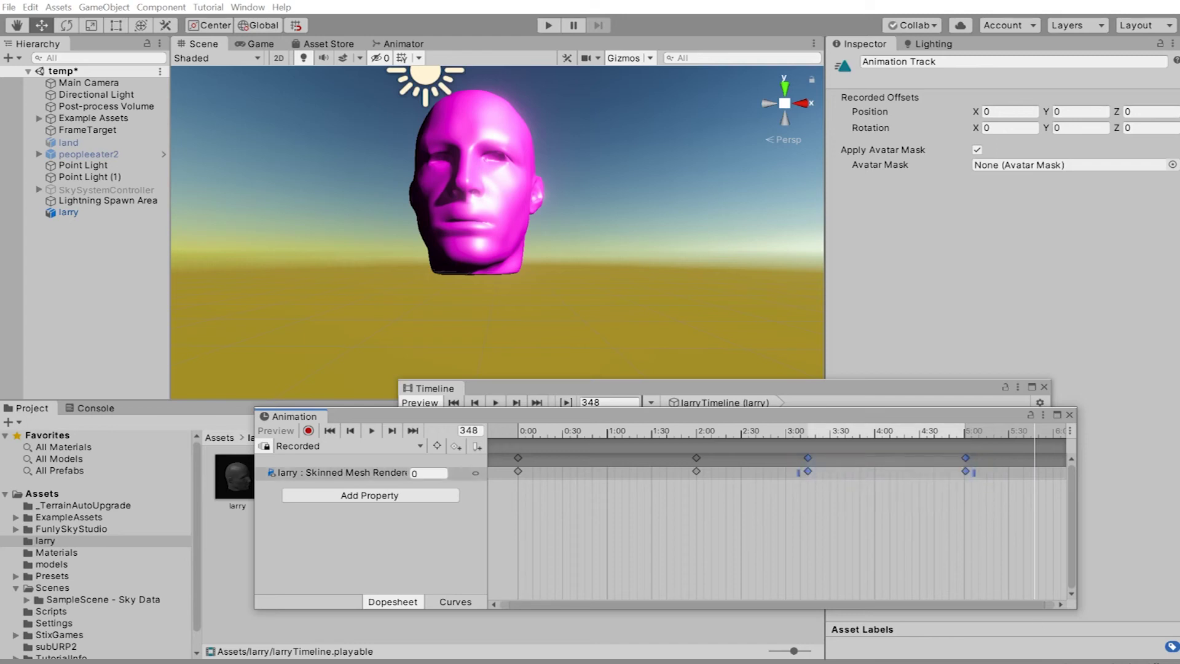
pyautogui.press('Delete')
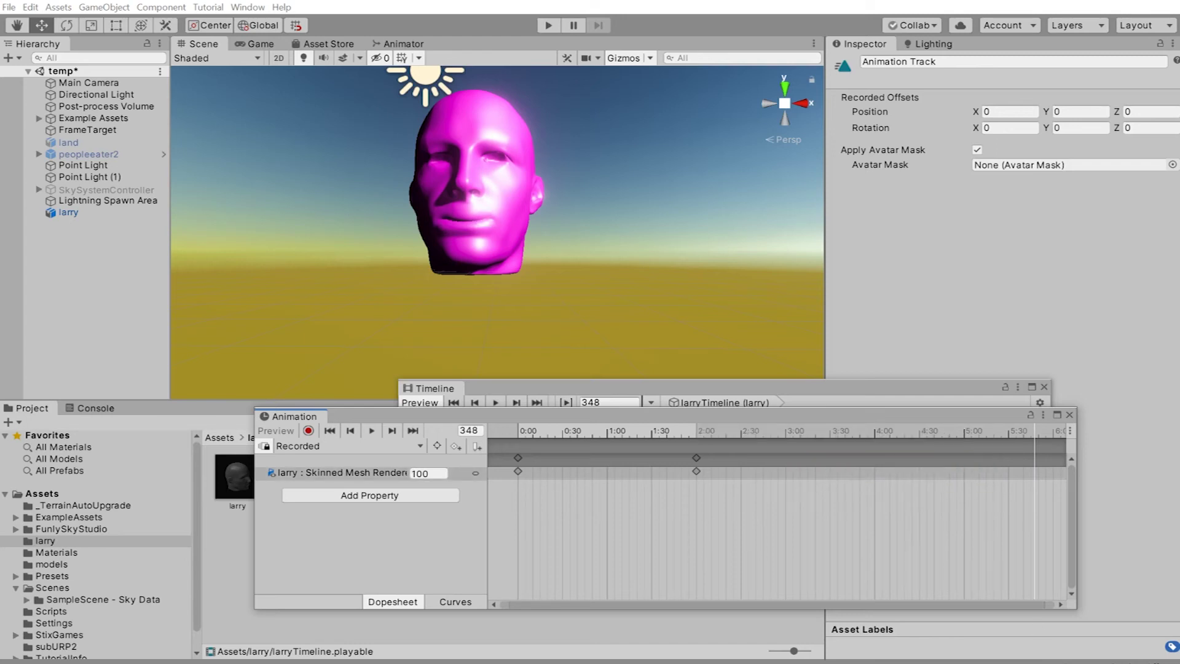
pyautogui.rightClick(696, 471)
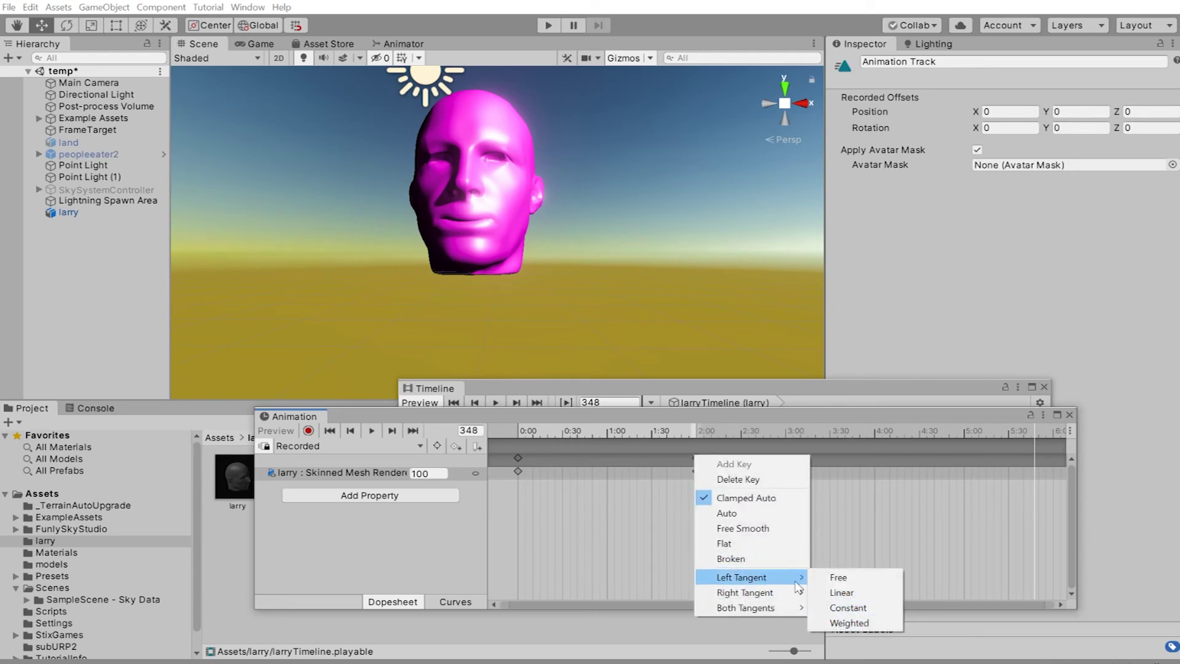
pyautogui.moveTo(745, 592)
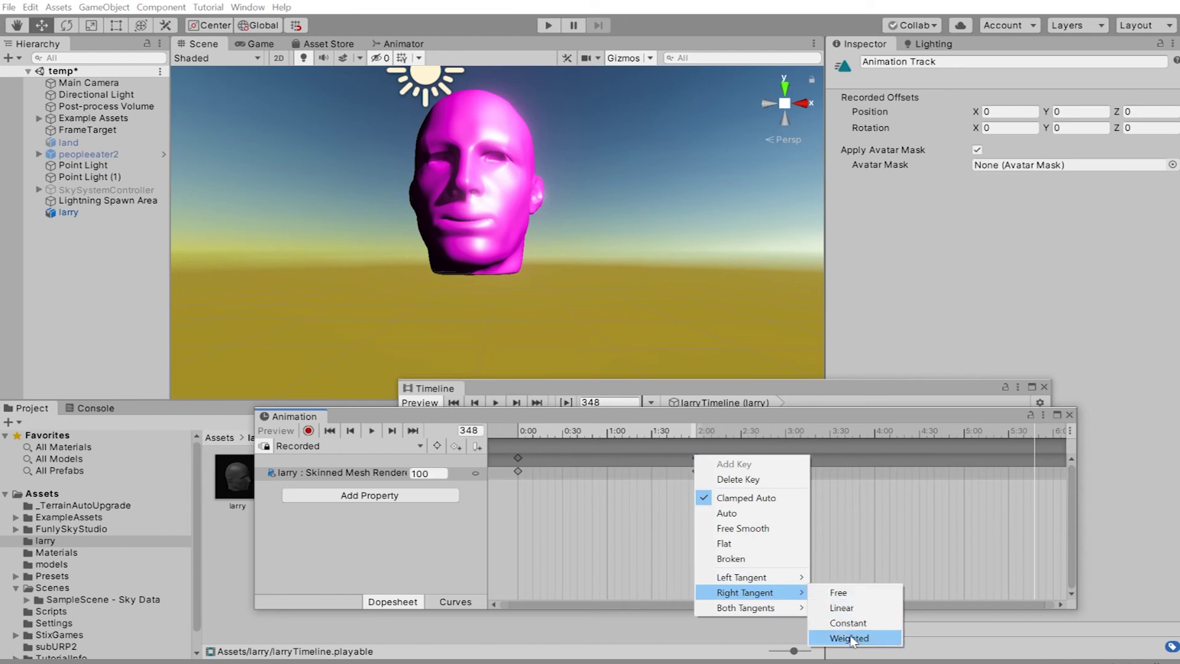
# Weight the 2:00 key's outgoing tangent, move the smile keys to 3:00, and preview playback.
pyautogui.click(832, 511)
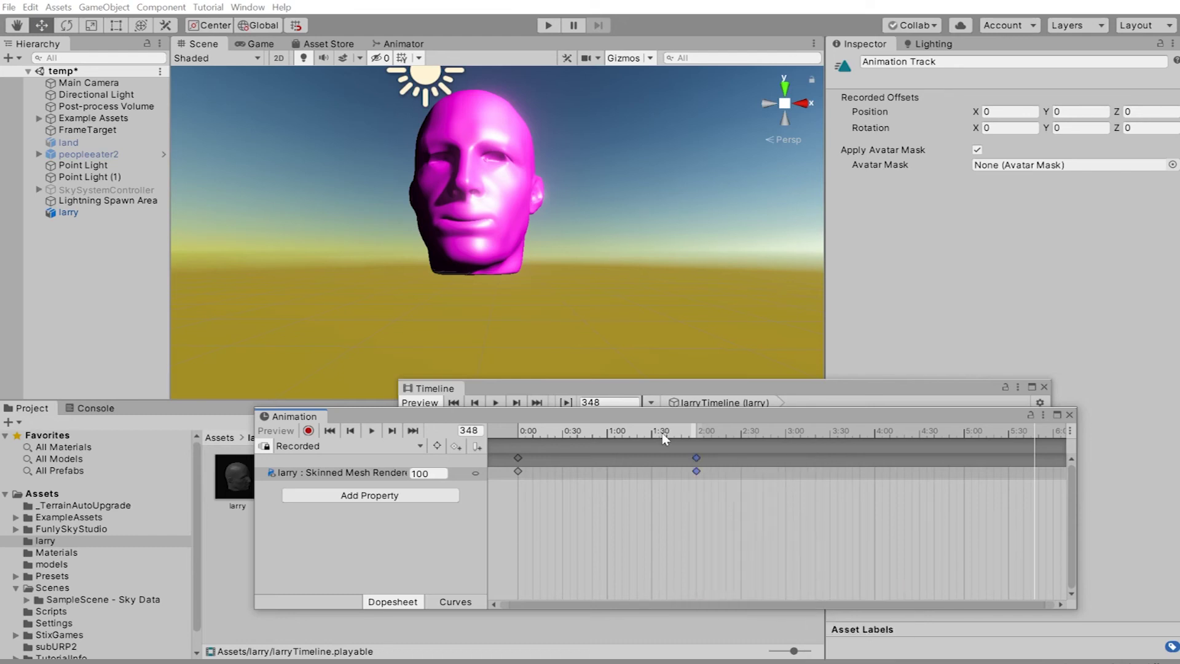
pyautogui.moveTo(663, 440); pyautogui.dragTo(670, 453)
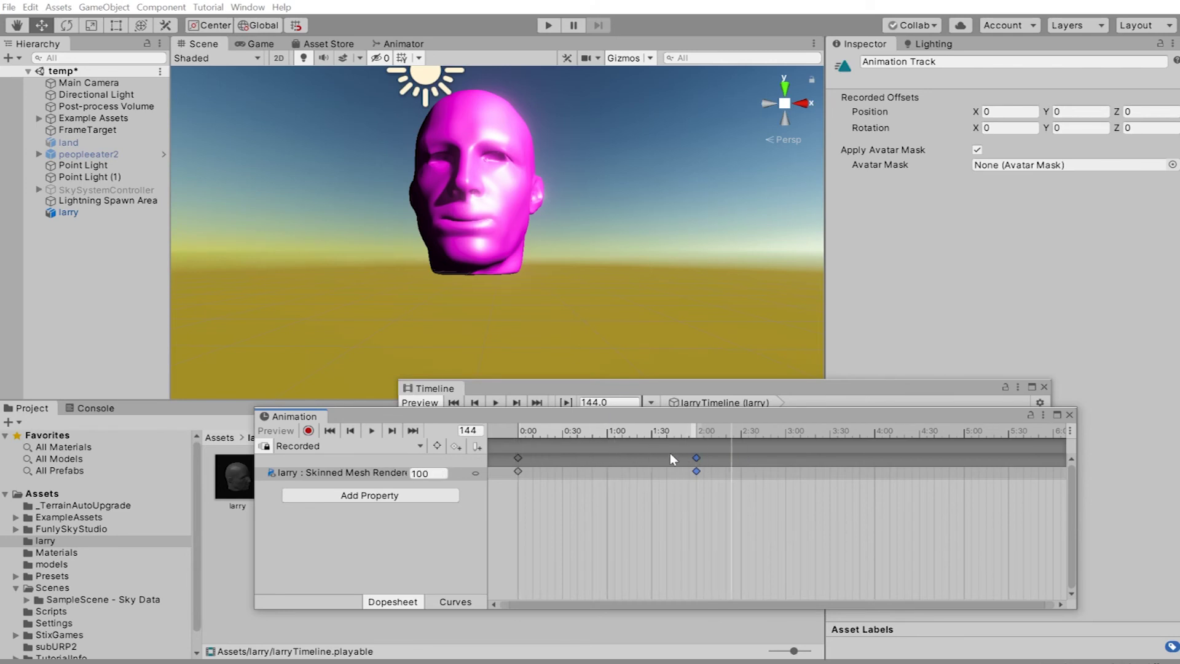
pyautogui.moveTo(716, 506)
pyautogui.mouseDown()
pyautogui.moveTo(688, 455)
pyautogui.moveTo(769, 460)
pyautogui.mouseUp()
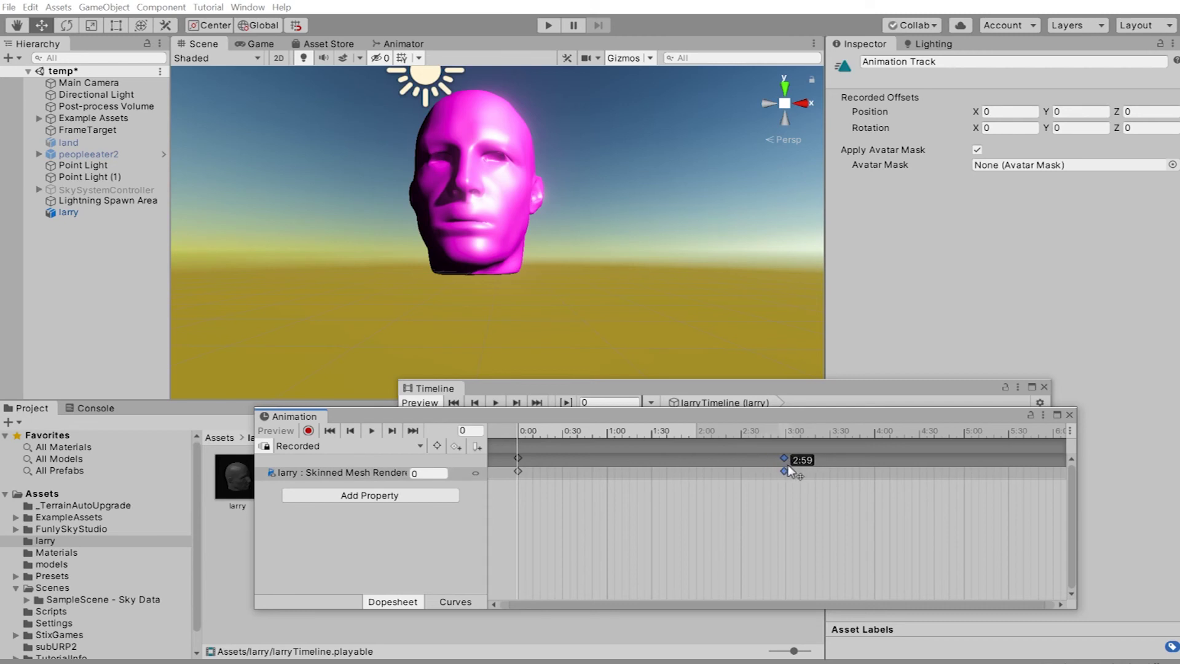
pyautogui.moveTo(789, 466); pyautogui.dragTo(792, 464)
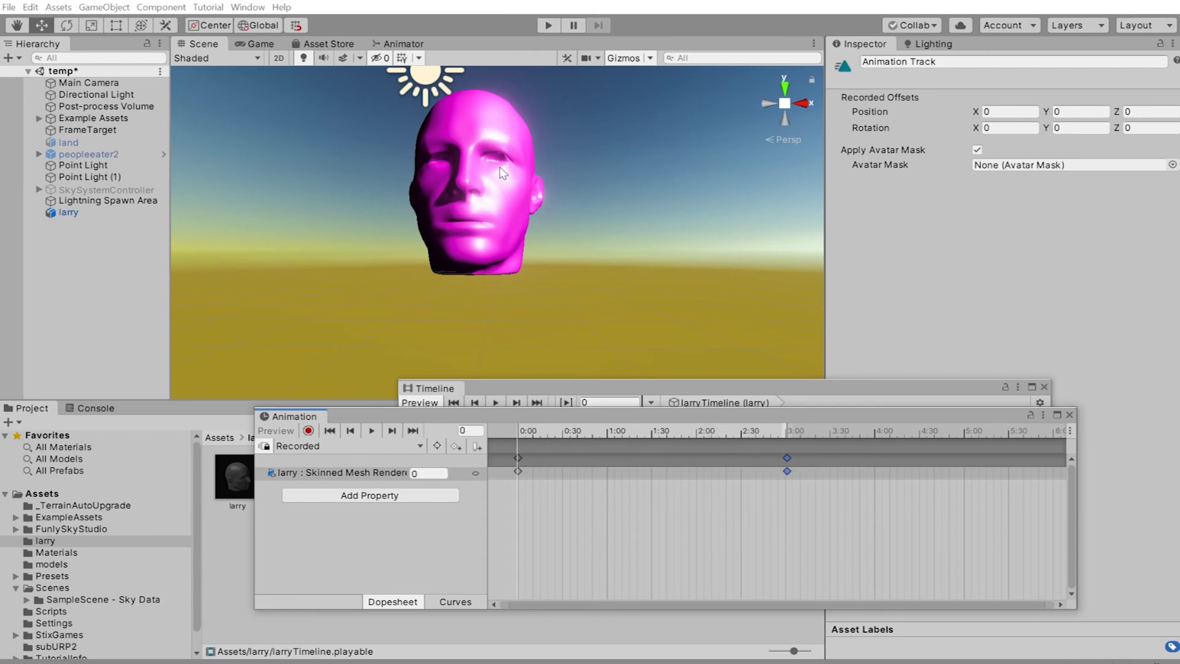
pyautogui.click(371, 430)
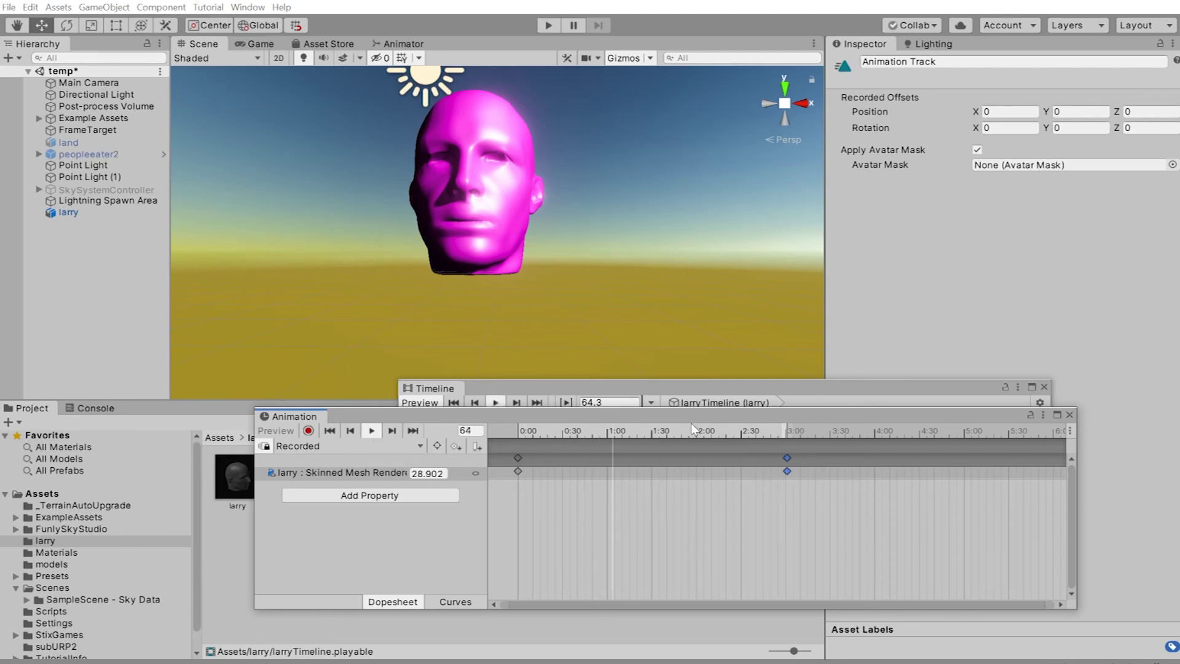
pyautogui.click(566, 404)
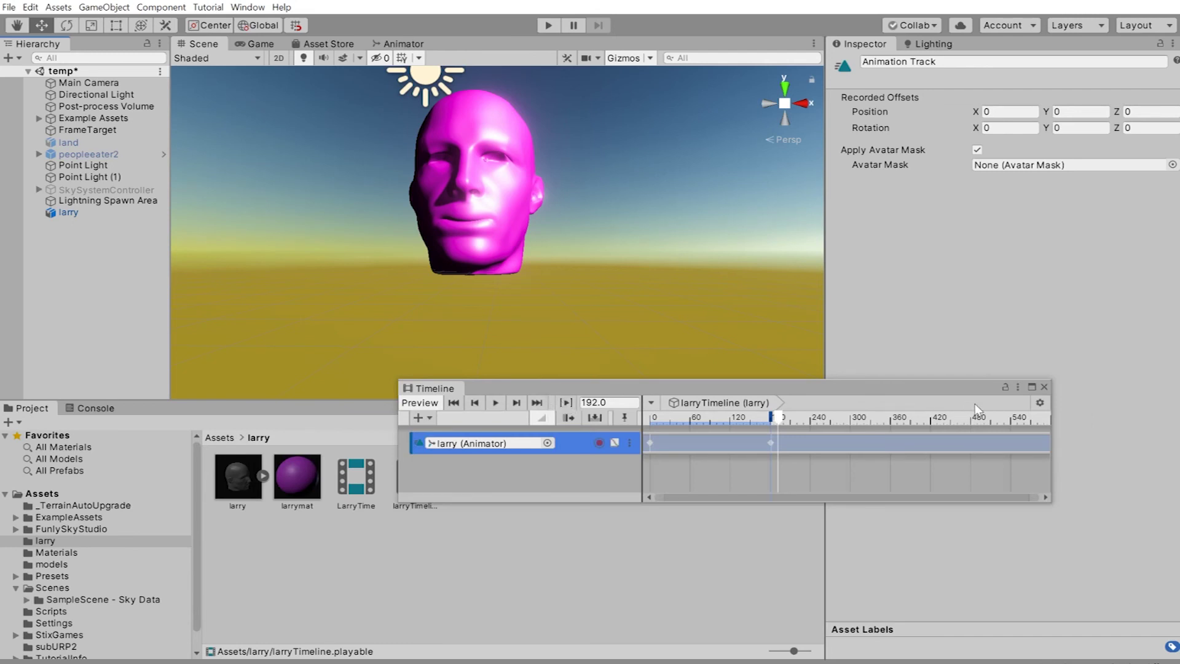
# Close the Timeline window and inspect larryTimeline: 60 fps, about 181 frames.
pyautogui.click(1044, 386)
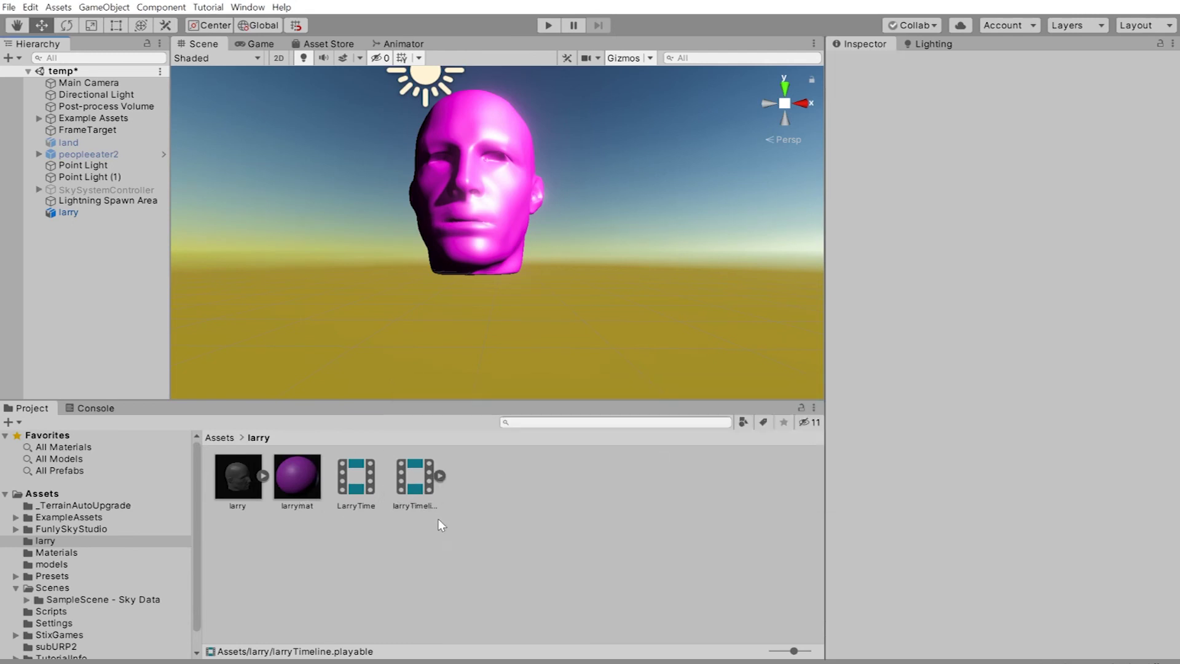
pyautogui.click(414, 496)
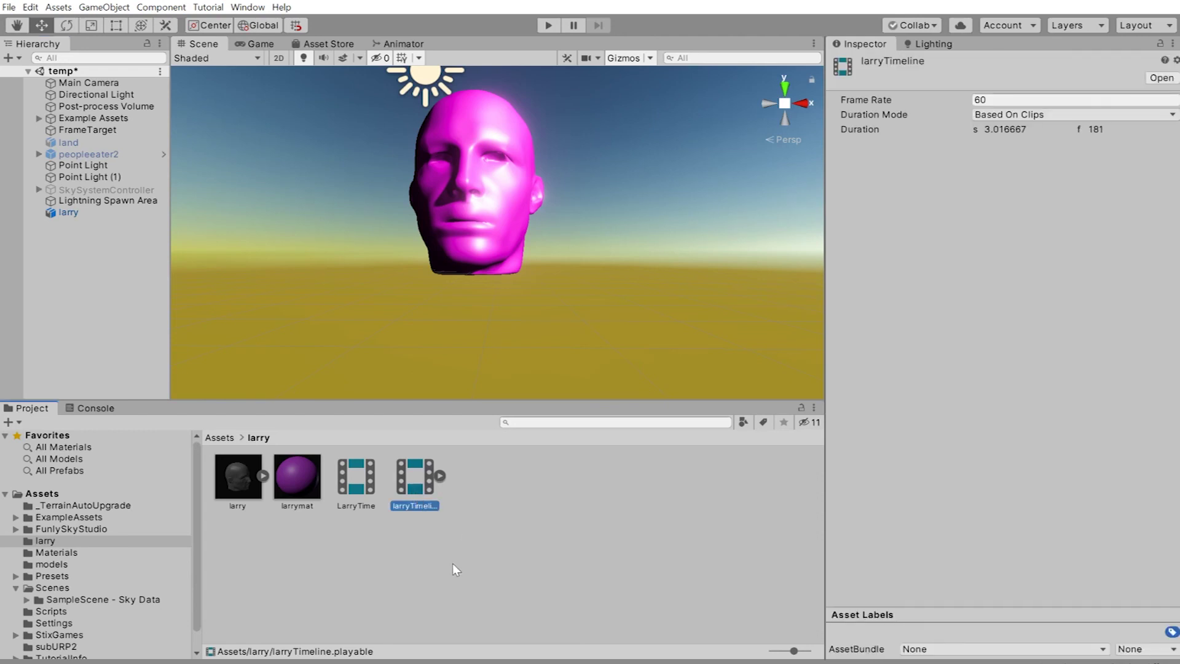